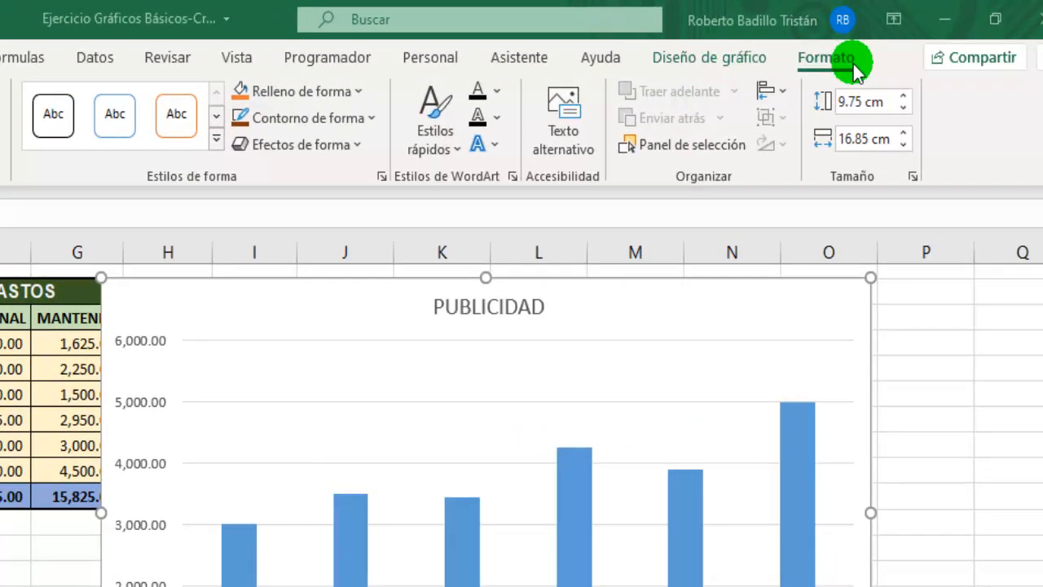
Examine the design and format commands available for the PUBLICIDAD chart, with the chart deselected and reselected.
{"action": "left_click", "coordinate": [734, 59]}
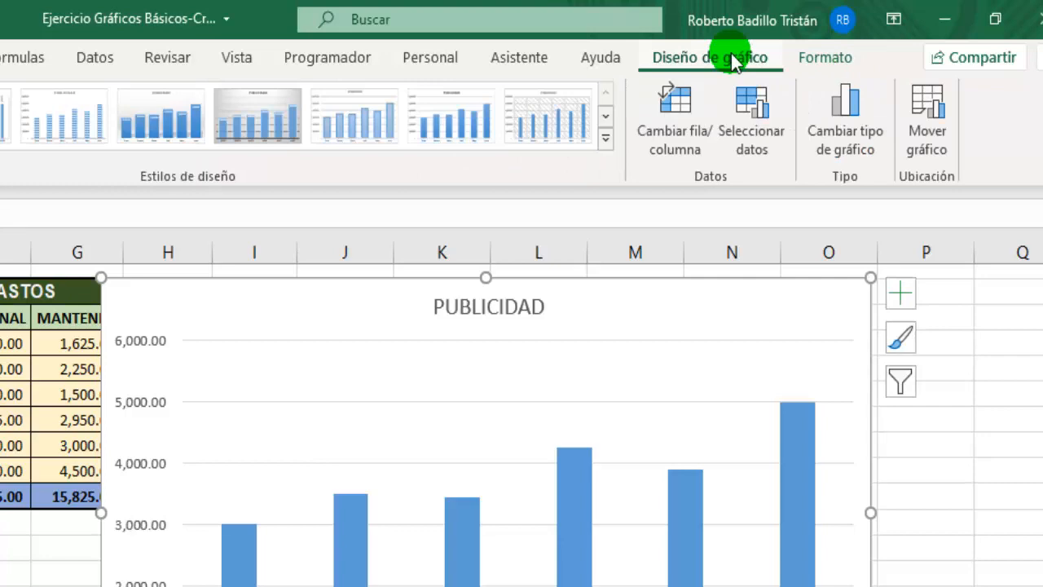
{"action": "left_click", "coordinate": [825, 62]}
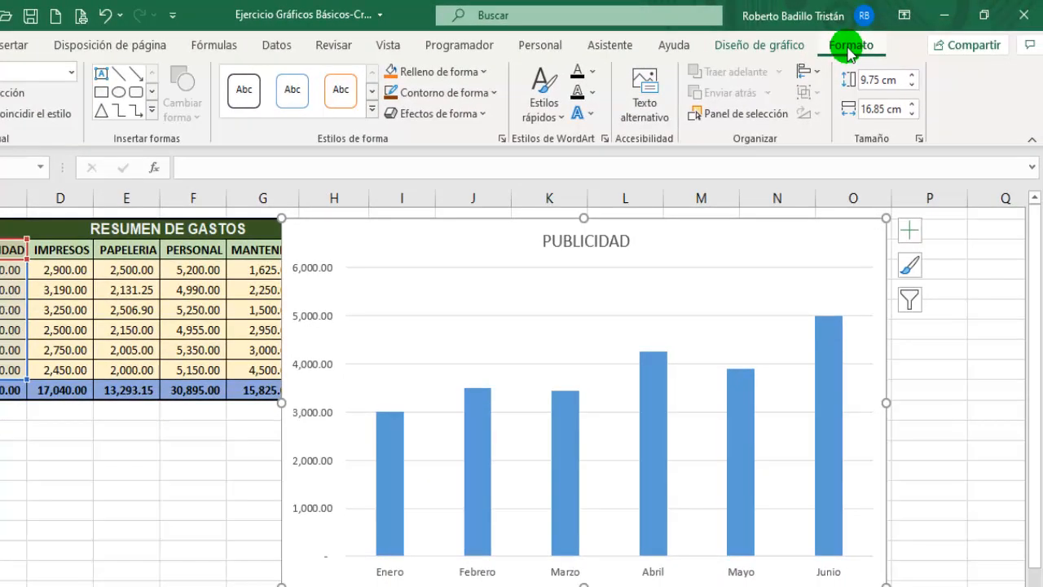
{"action": "left_click", "coordinate": [980, 356]}
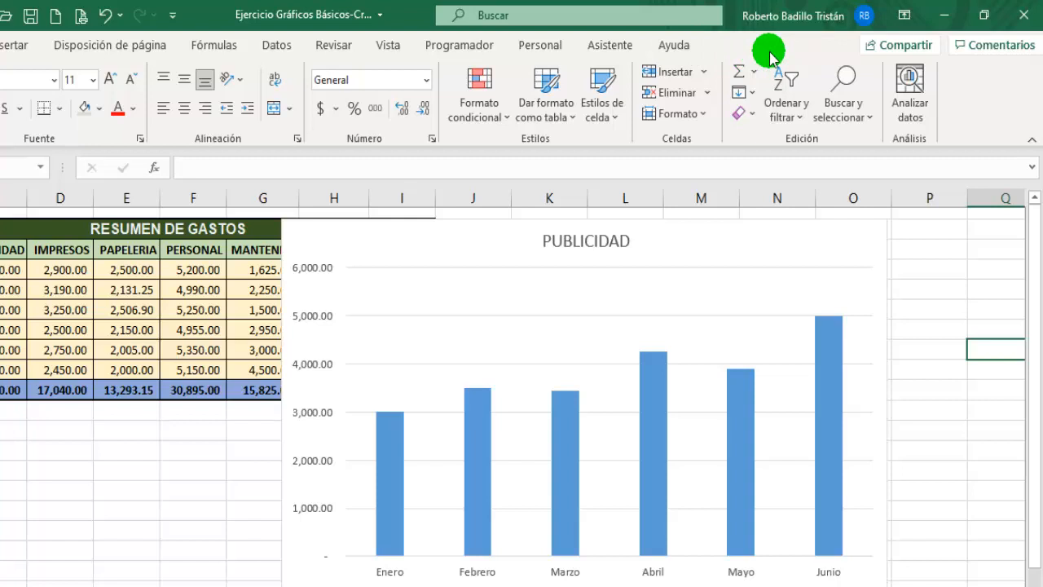
{"action": "left_click", "coordinate": [848, 245]}
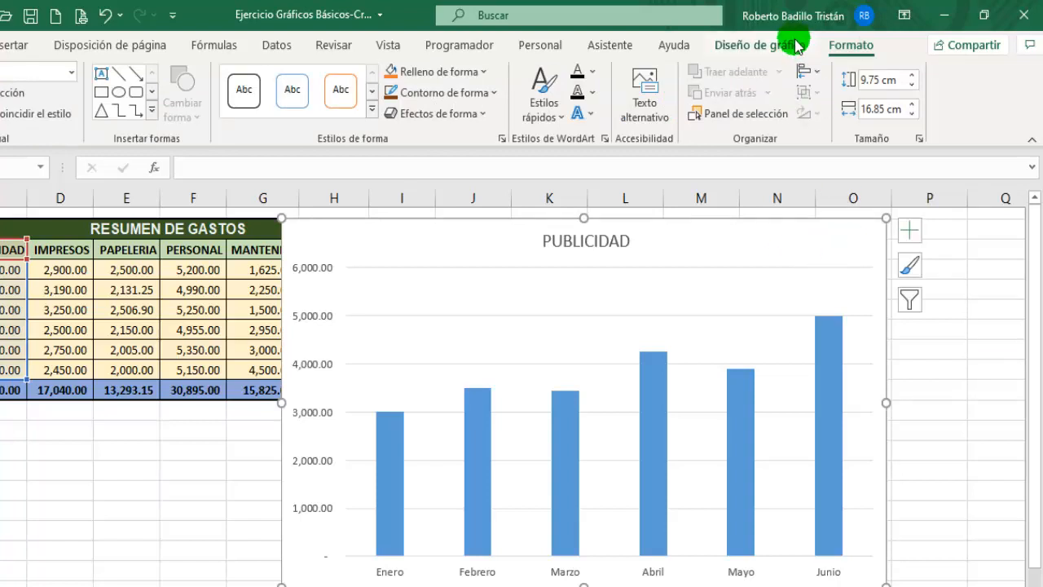
{"action": "left_click", "coordinate": [756, 46]}
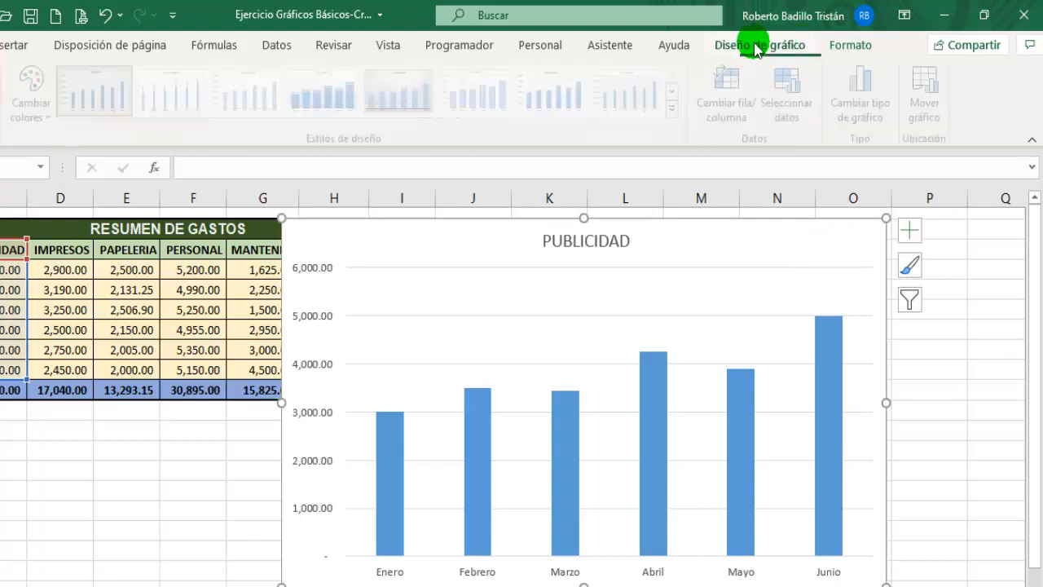
{"action": "left_click", "coordinate": [860, 47]}
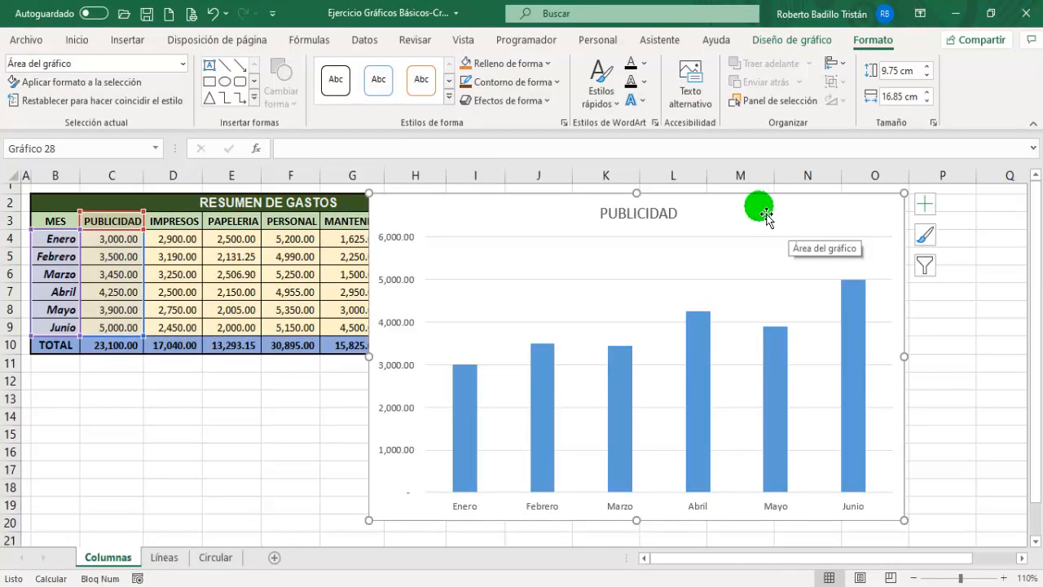
Resize the PUBLICIDAD chart to about 8.86 cm high by 15.98 cm wide and reposition it beside the expense data.
{"action": "mouse_move", "coordinate": [768, 217]}
{"action": "left_mouse_down"}
{"action": "mouse_move", "coordinate": [813, 217]}
{"action": "mouse_move", "coordinate": [743, 207]}
{"action": "mouse_move", "coordinate": [757, 216]}
{"action": "left_mouse_up"}
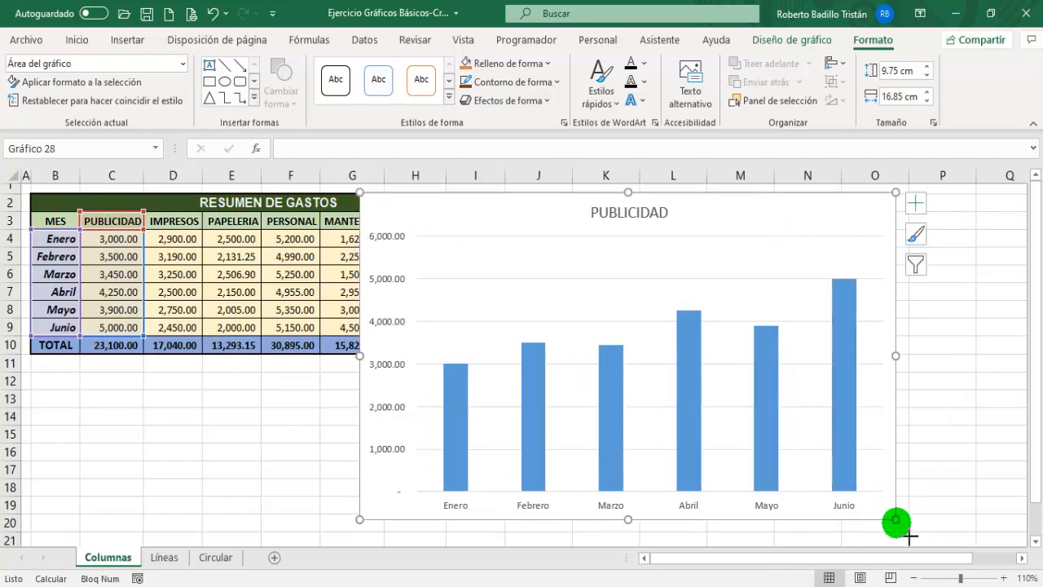
{"action": "left_click_drag", "start_coordinate": [896, 519], "coordinate": [880, 506]}
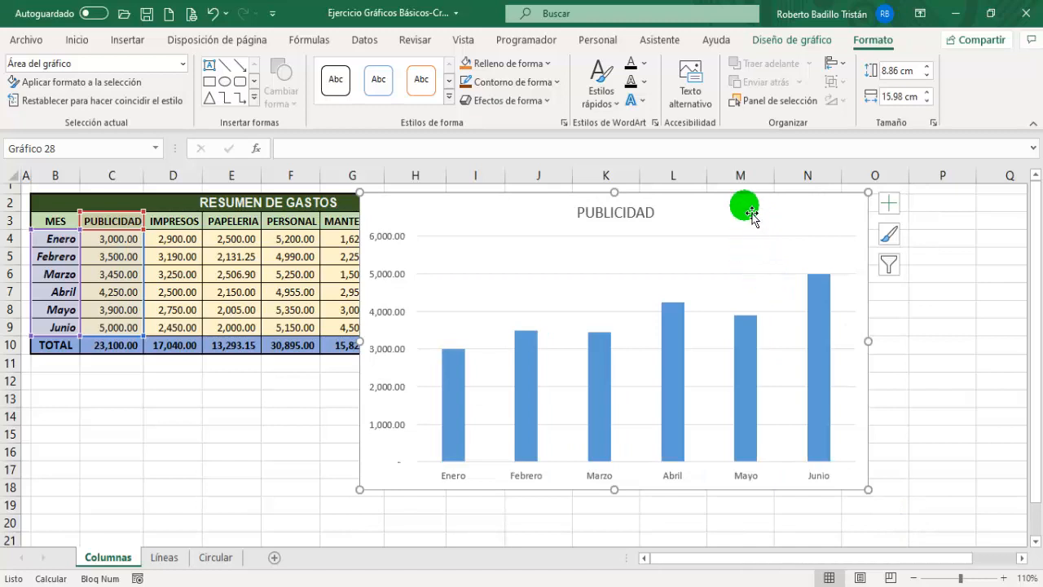
{"action": "left_click_drag", "start_coordinate": [743, 204], "coordinate": [767, 223]}
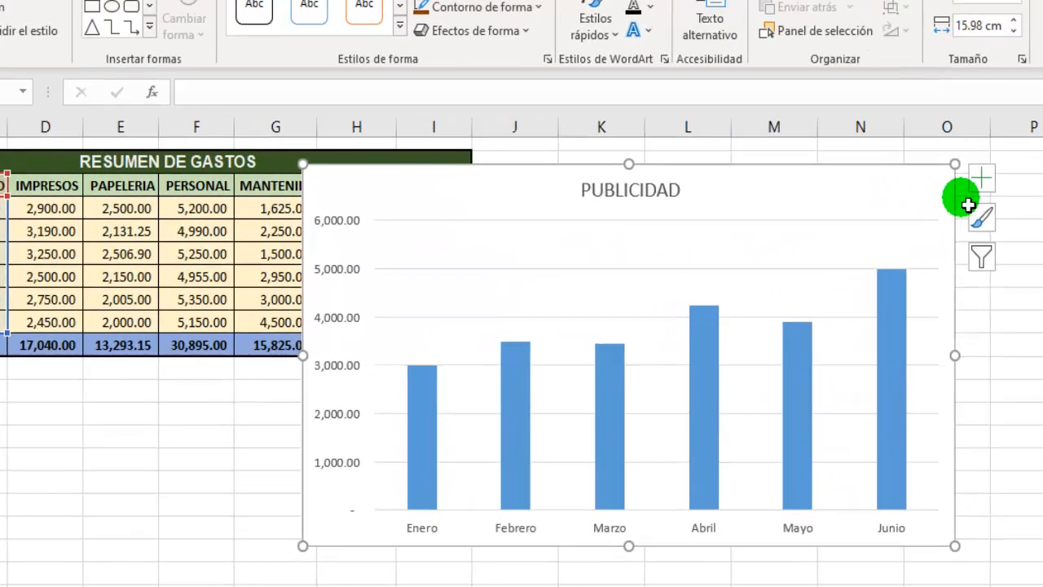
Toggle the chart's axes off and back on, and add axis titles, data labels and a data table.
{"action": "left_click", "coordinate": [902, 216]}
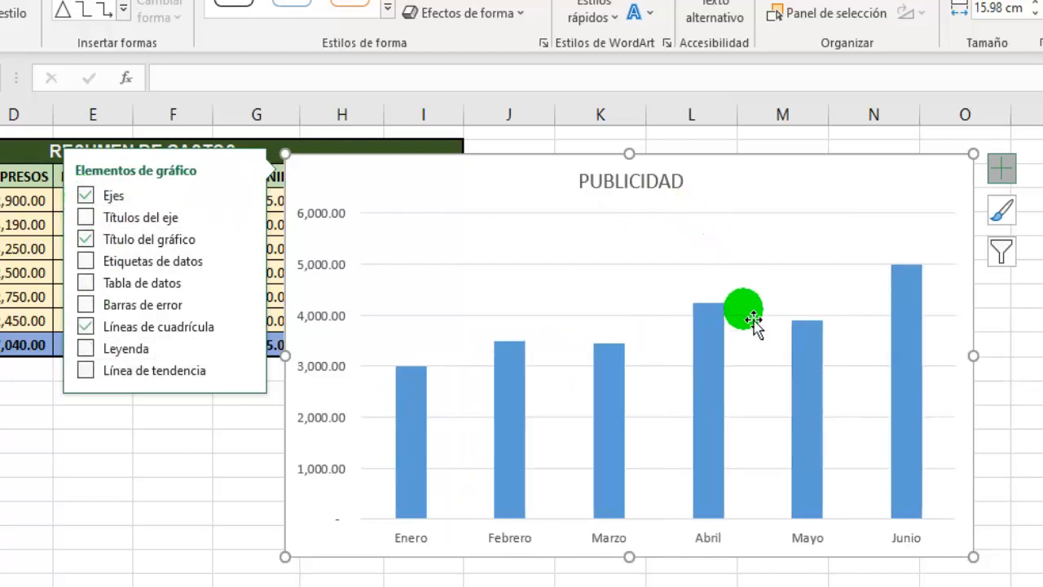
{"action": "left_click", "coordinate": [86, 196]}
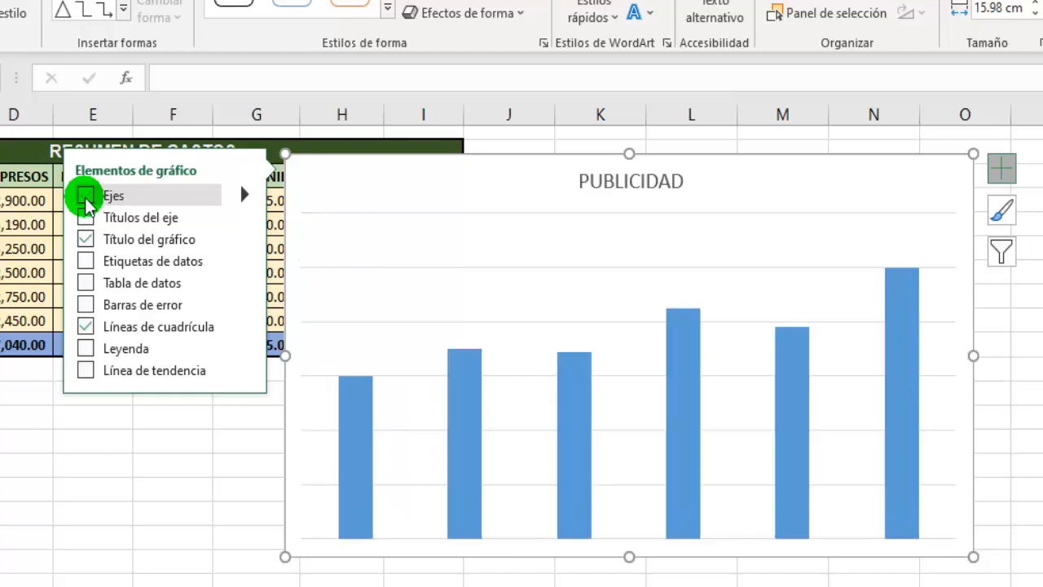
{"action": "left_click", "coordinate": [86, 196]}
{"action": "left_click", "coordinate": [86, 218]}
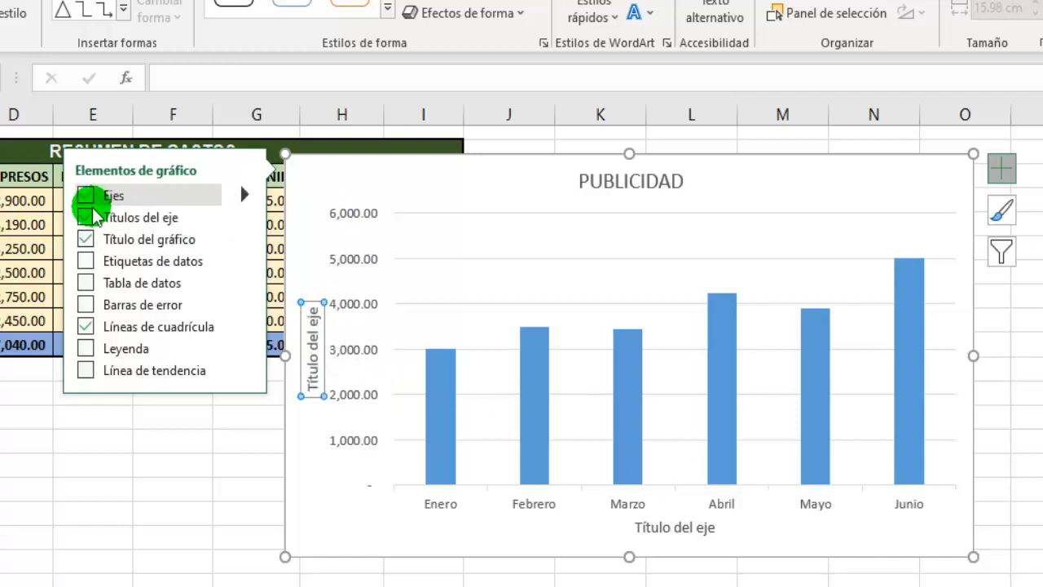
{"action": "left_click", "coordinate": [81, 260]}
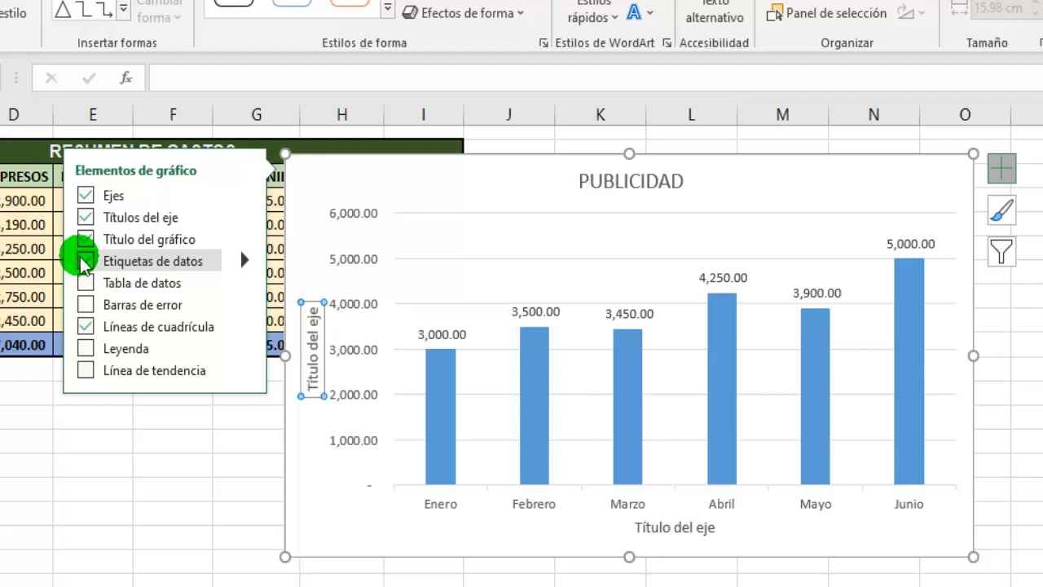
{"action": "left_click", "coordinate": [86, 283]}
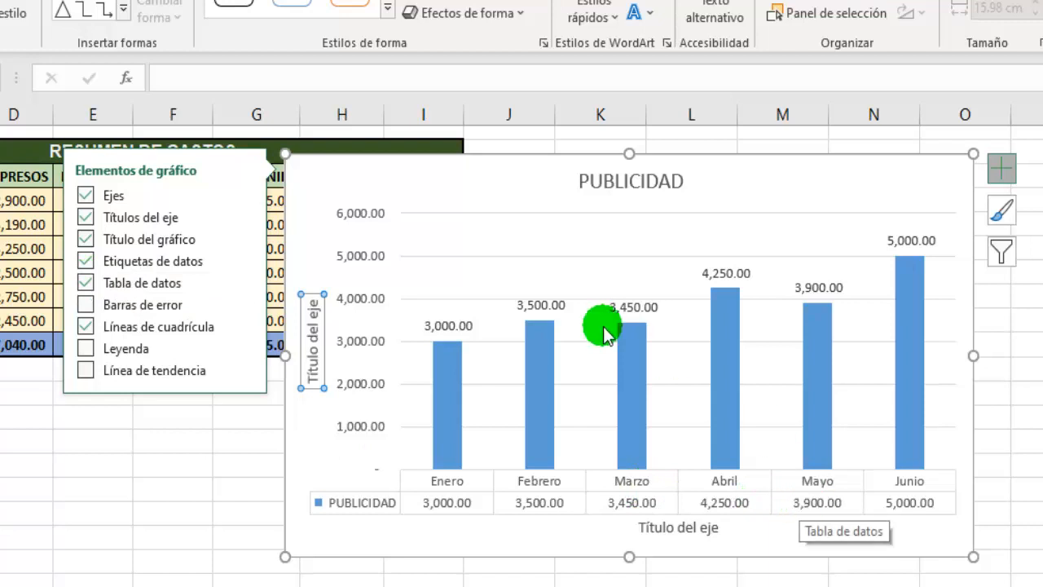
Turn the chart's gridlines off and back on, and show the legend.
{"action": "left_click", "coordinate": [85, 327]}
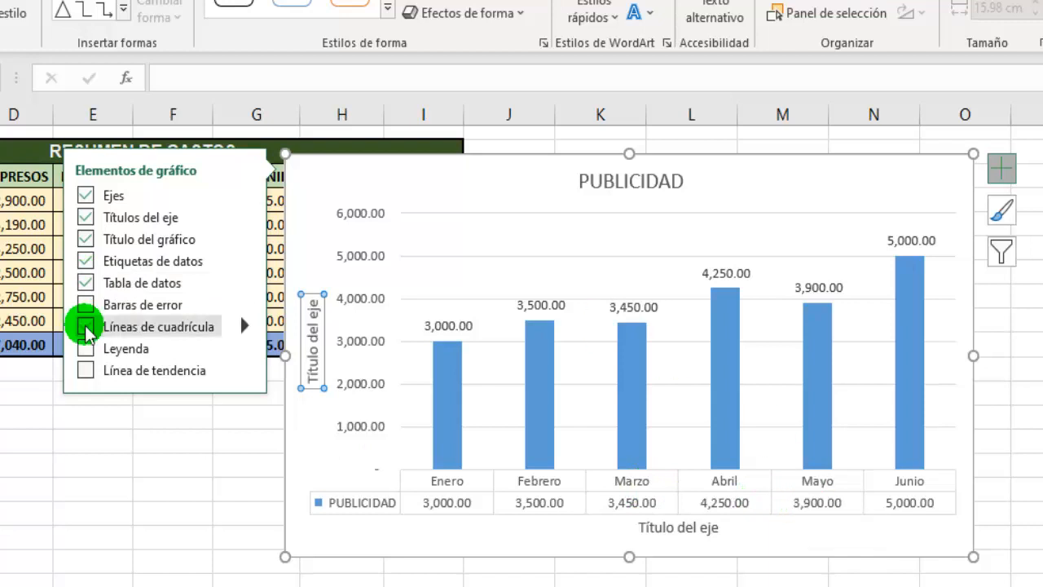
{"action": "left_click", "coordinate": [85, 327]}
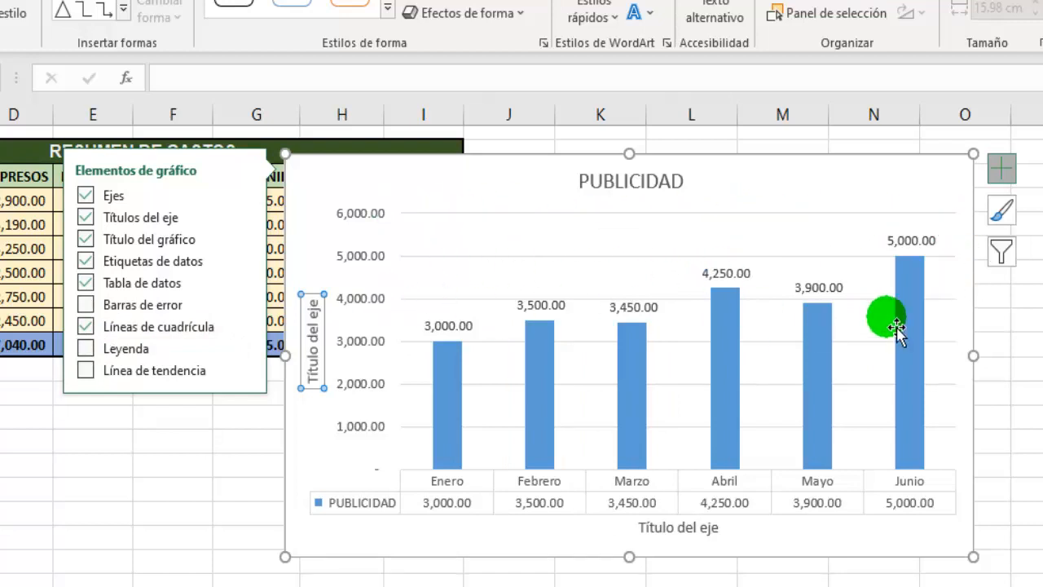
{"action": "left_click", "coordinate": [85, 349]}
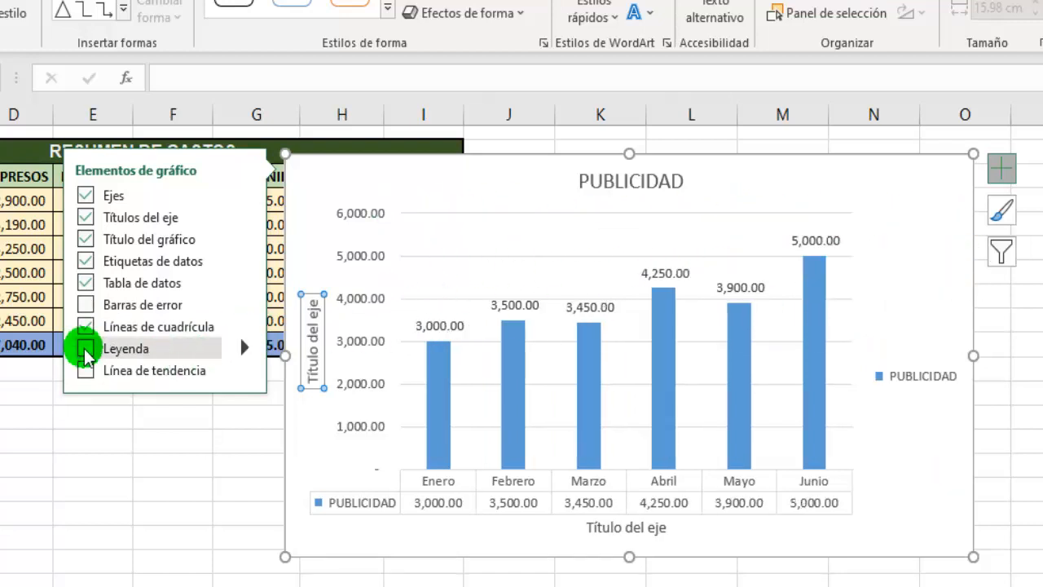
{"action": "left_click", "coordinate": [86, 349]}
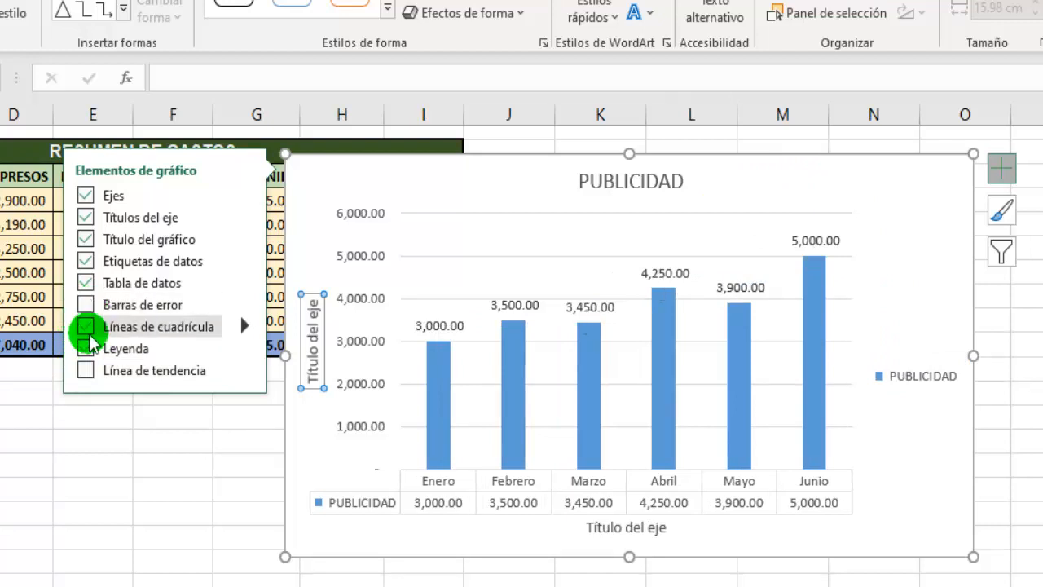
Try error bars and a trendline on the PUBLICIDAD series, and remove both.
{"action": "left_click", "coordinate": [85, 374]}
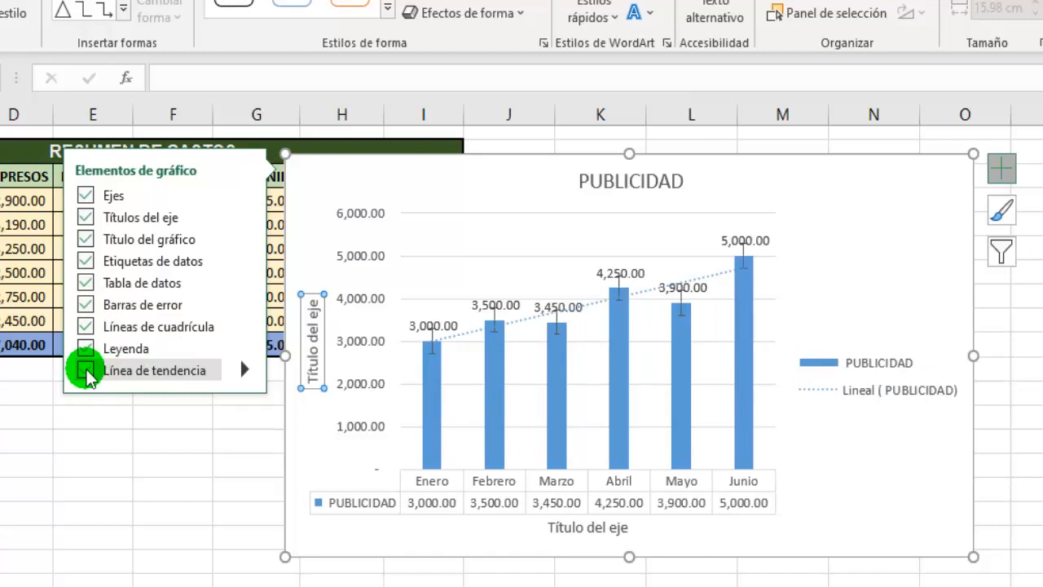
{"action": "left_click", "coordinate": [85, 304]}
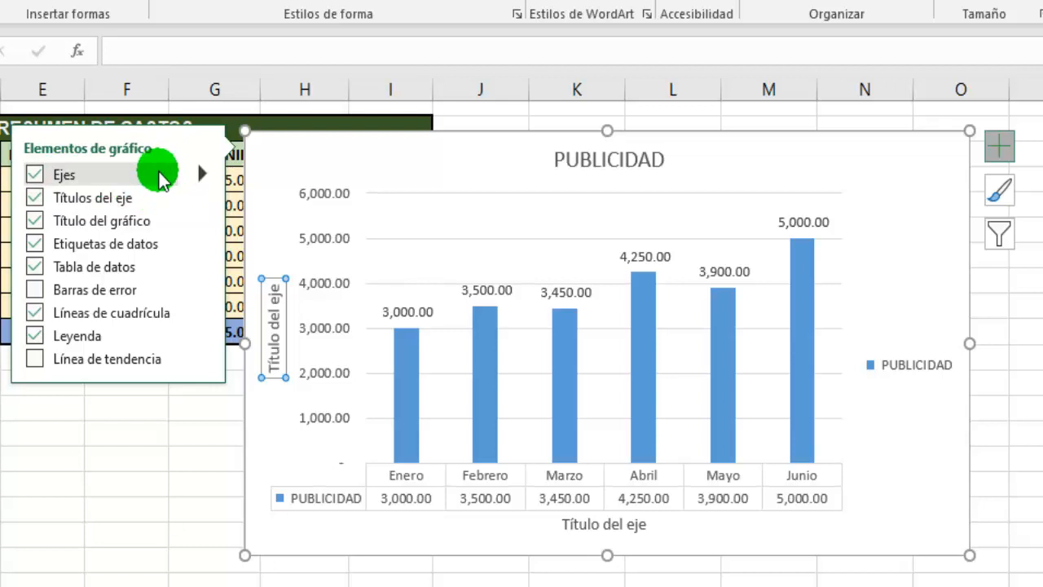
Hide the chart's primary horizontal and primary vertical axes, and show both again.
{"action": "left_click", "coordinate": [207, 173]}
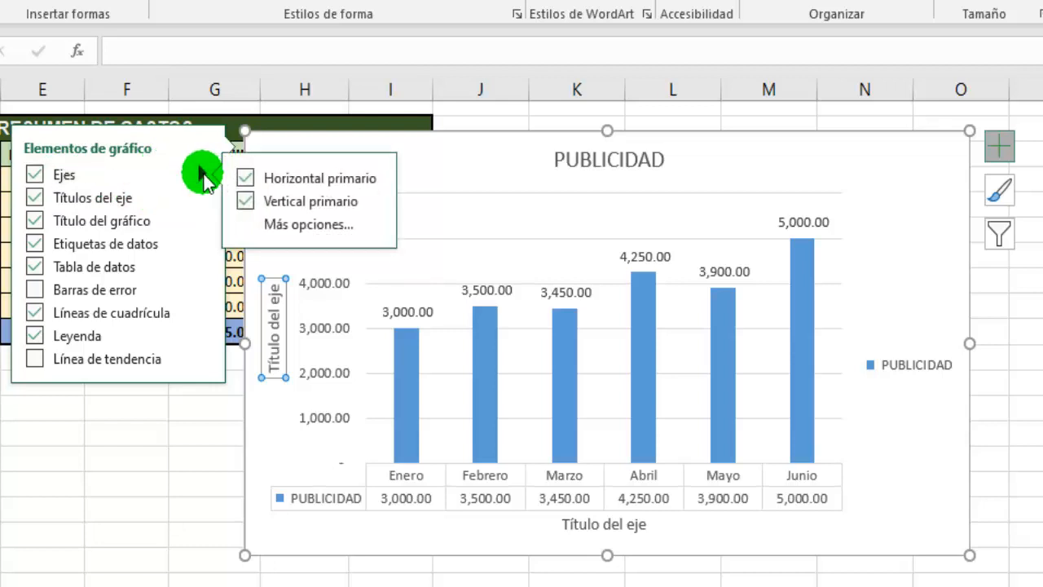
{"action": "left_click", "coordinate": [268, 180]}
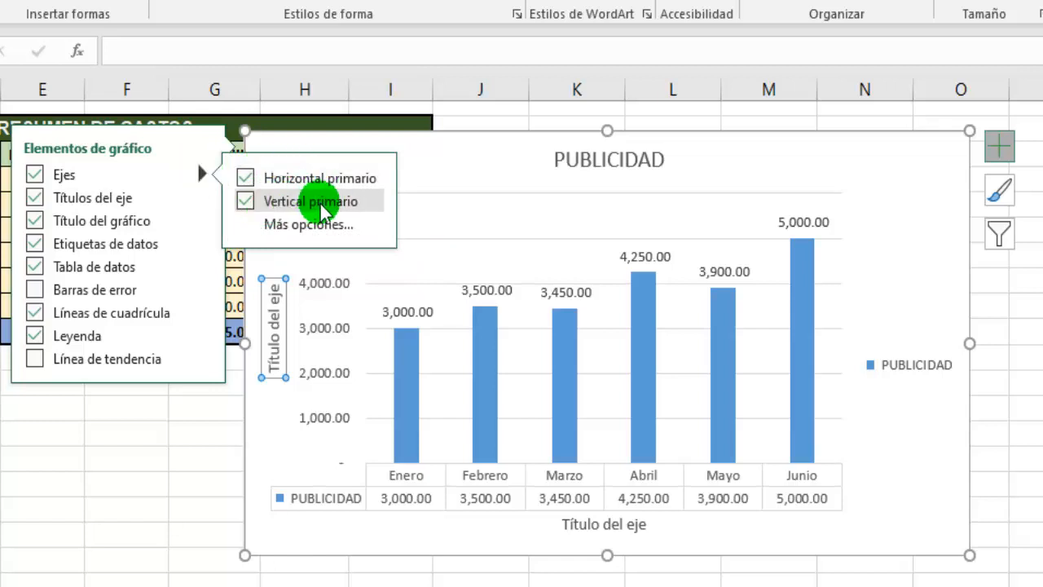
{"action": "left_click", "coordinate": [251, 178]}
{"action": "left_click", "coordinate": [249, 200]}
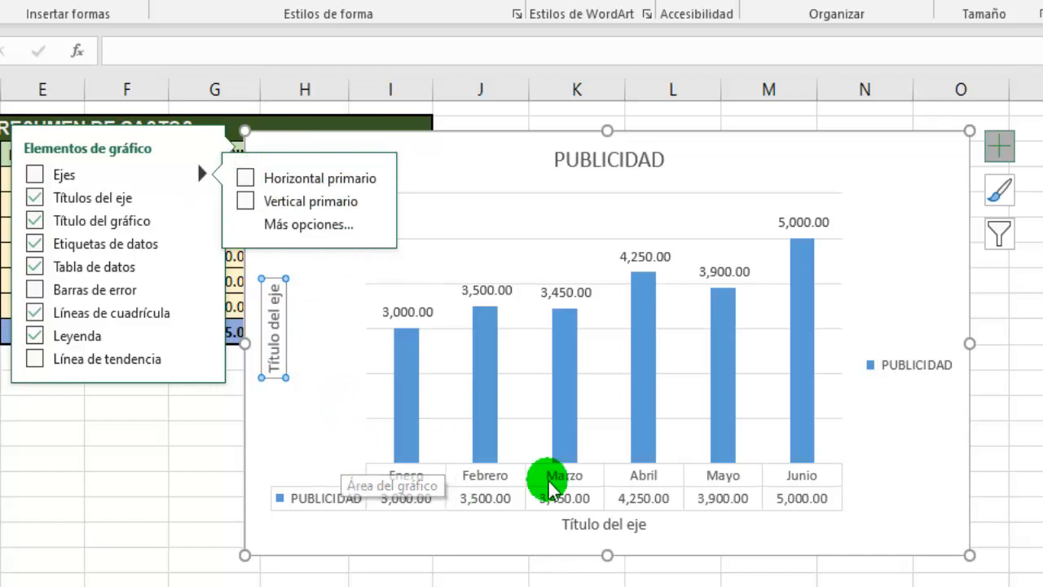
{"action": "left_click", "coordinate": [245, 199]}
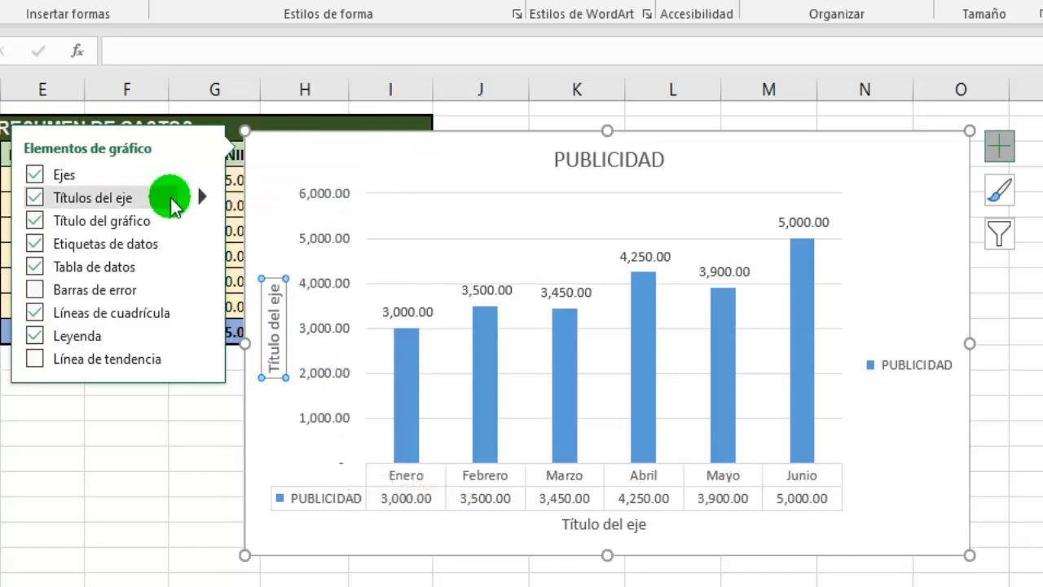
Switch the primary vertical and primary horizontal axis titles off and back on.
{"action": "left_click", "coordinate": [204, 198]}
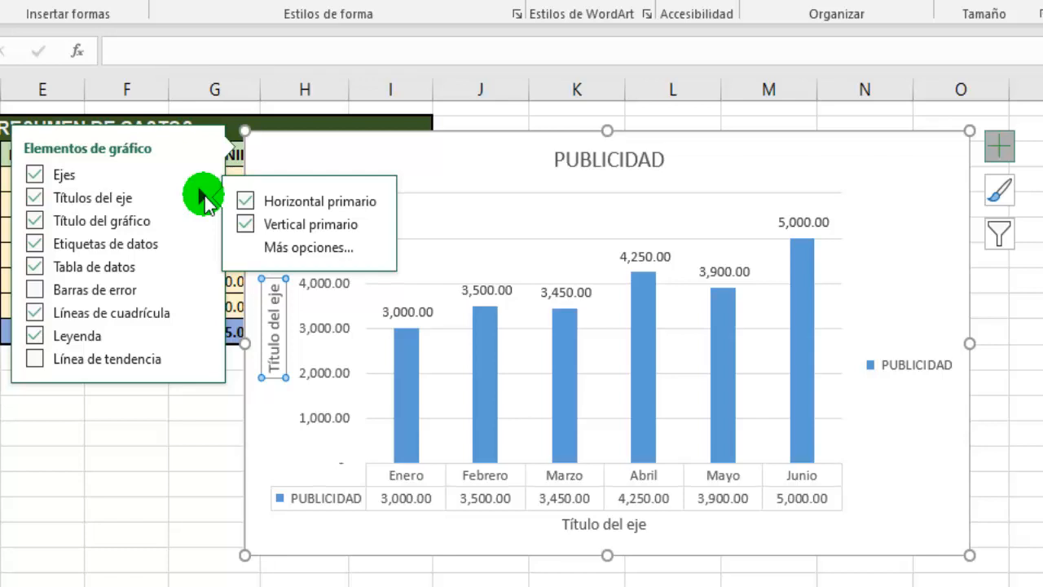
{"action": "left_click", "coordinate": [245, 225]}
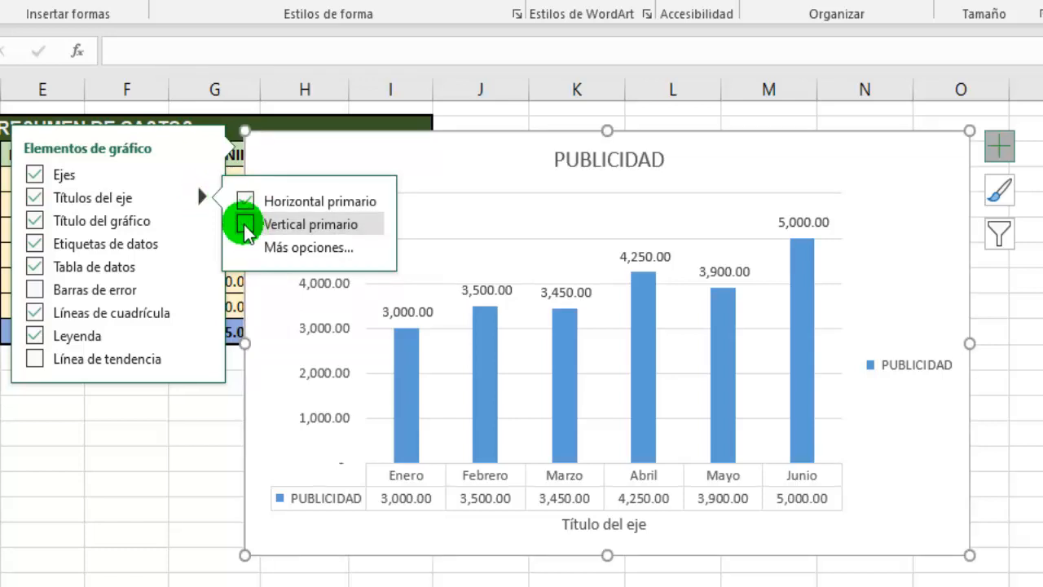
{"action": "left_click", "coordinate": [245, 226]}
{"action": "left_click", "coordinate": [245, 203]}
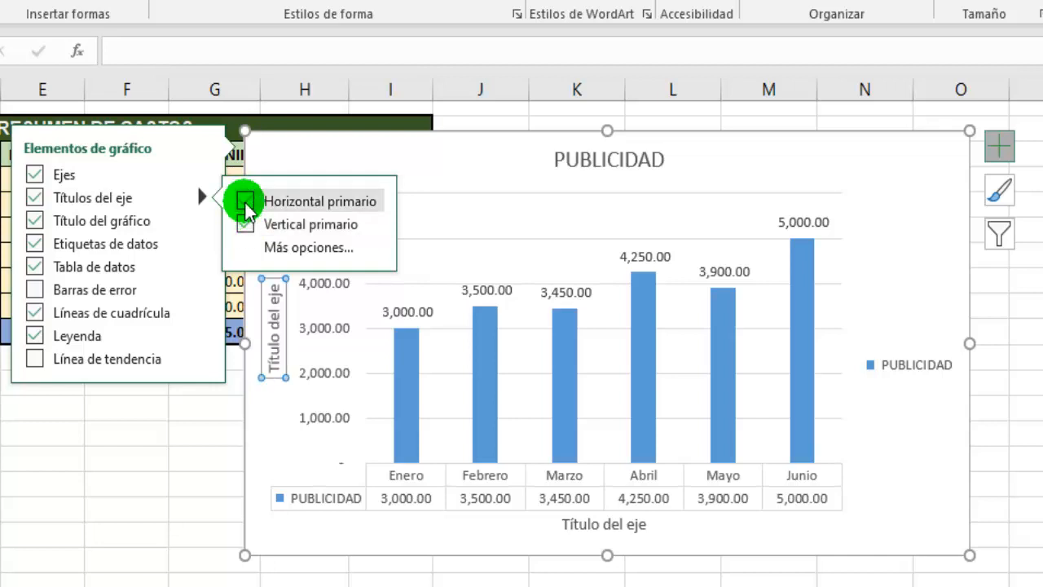
{"action": "left_click", "coordinate": [246, 225]}
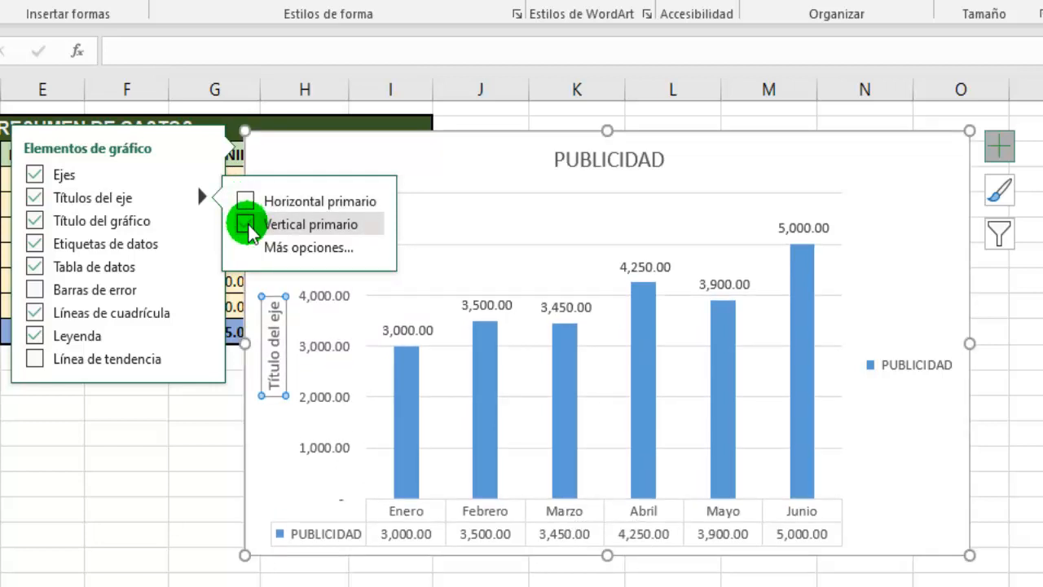
{"action": "left_click", "coordinate": [246, 225]}
{"action": "left_click", "coordinate": [246, 202]}
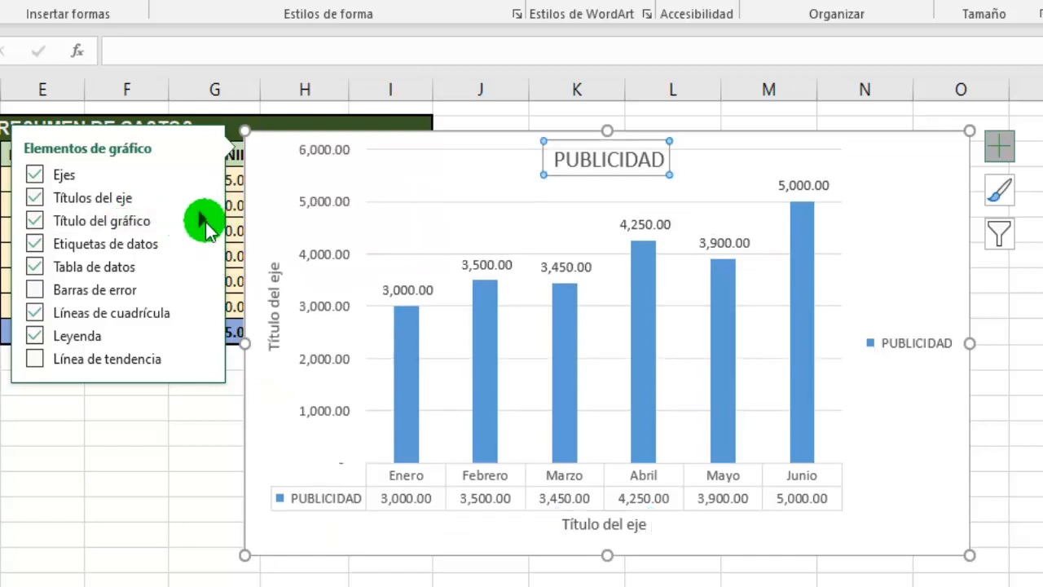
Try the Superpuesto centrado placement for the chart title and return it to Encima del gráfico.
{"action": "left_click", "coordinate": [202, 220]}
{"action": "left_click", "coordinate": [252, 228]}
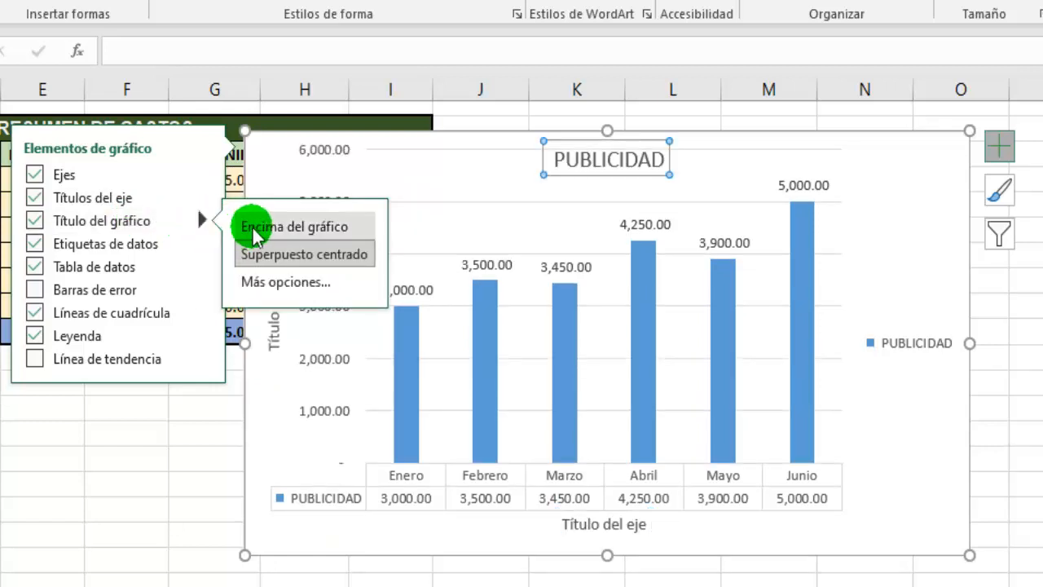
{"action": "left_click", "coordinate": [273, 253]}
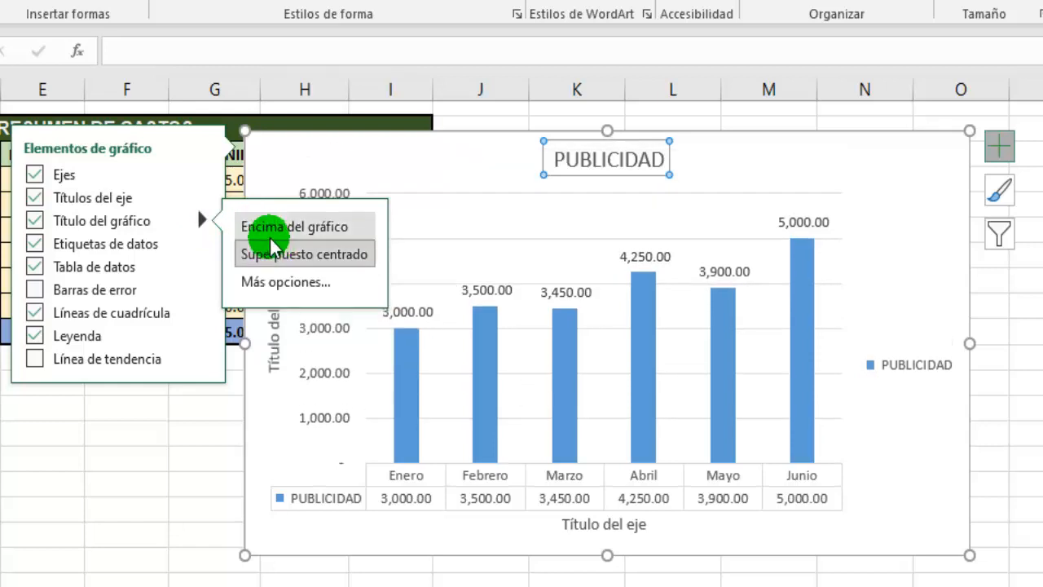
{"action": "left_click", "coordinate": [266, 231]}
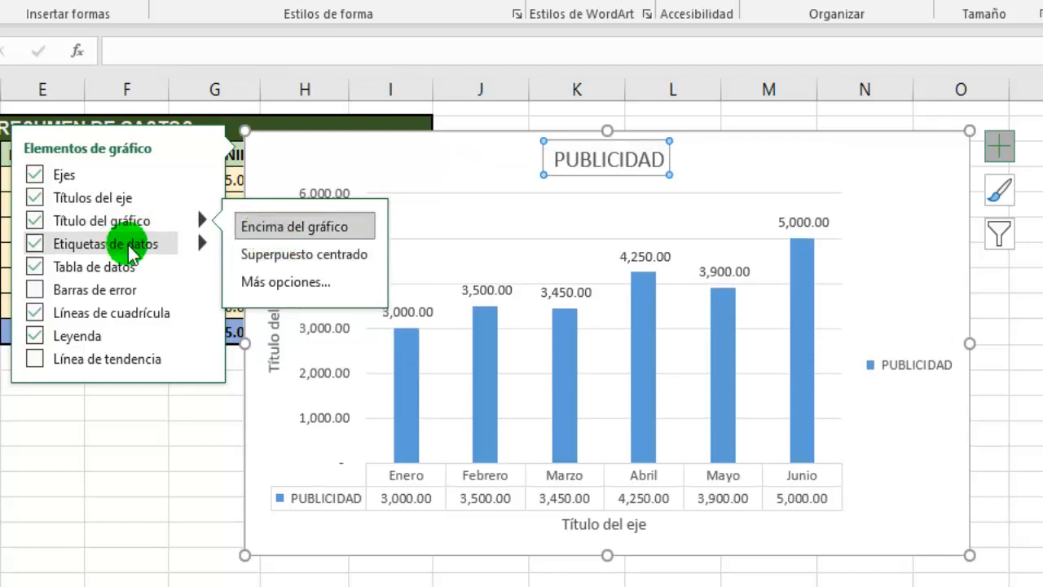
Try the Centro, Extremo interno, Base interior and Extremo externo placements for the data labels, and apply Llamada de datos.
{"action": "left_click", "coordinate": [203, 245]}
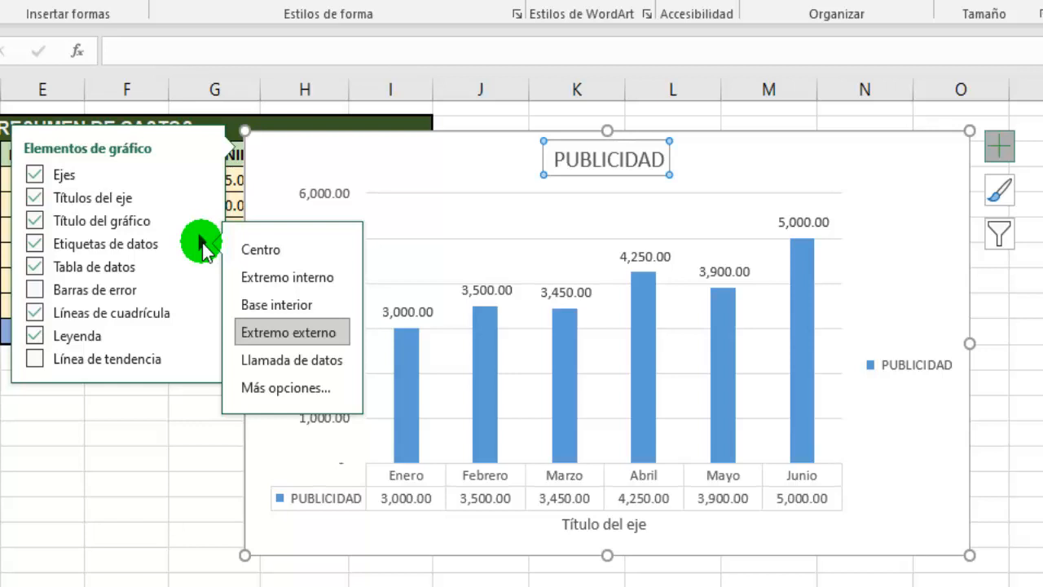
{"action": "left_click", "coordinate": [252, 250]}
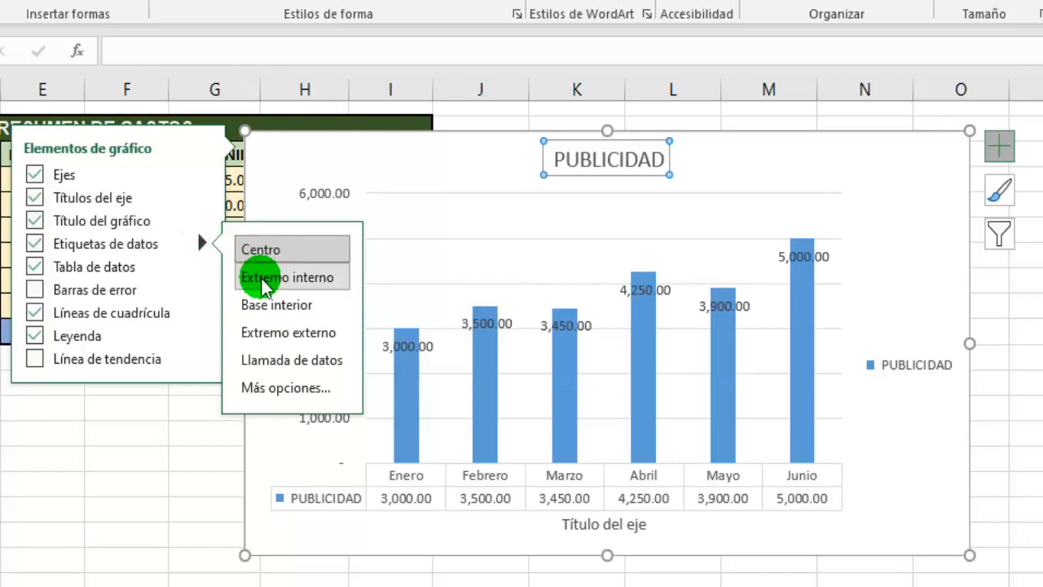
{"action": "left_click", "coordinate": [263, 282]}
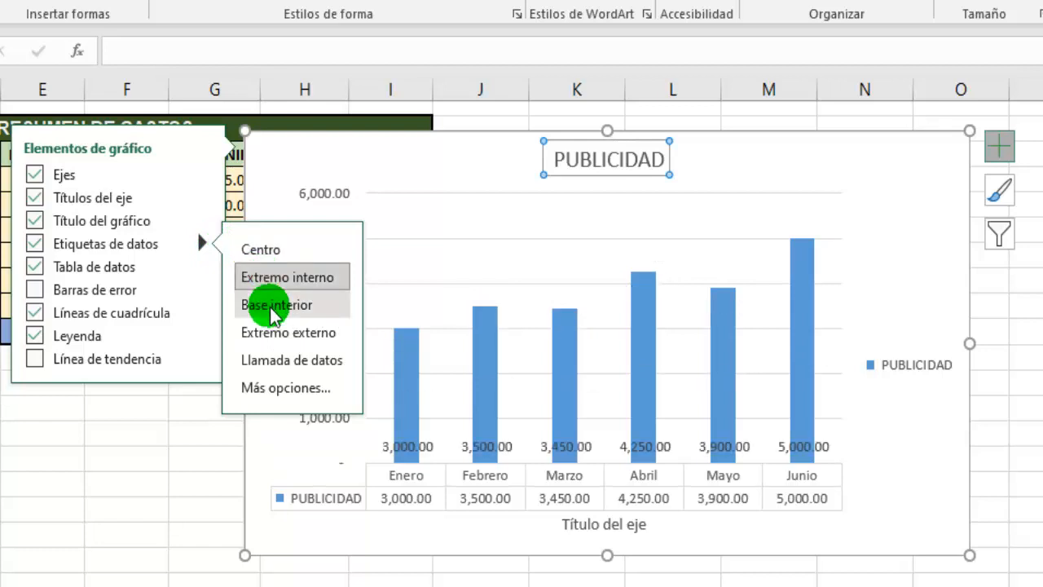
{"action": "left_click", "coordinate": [273, 309]}
{"action": "left_click", "coordinate": [297, 337]}
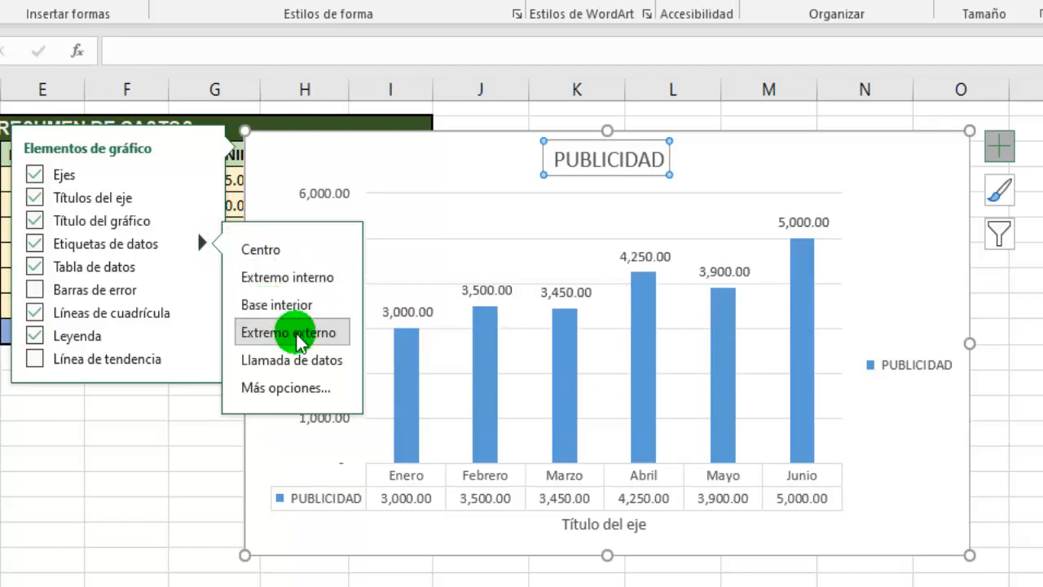
{"action": "left_click", "coordinate": [314, 367]}
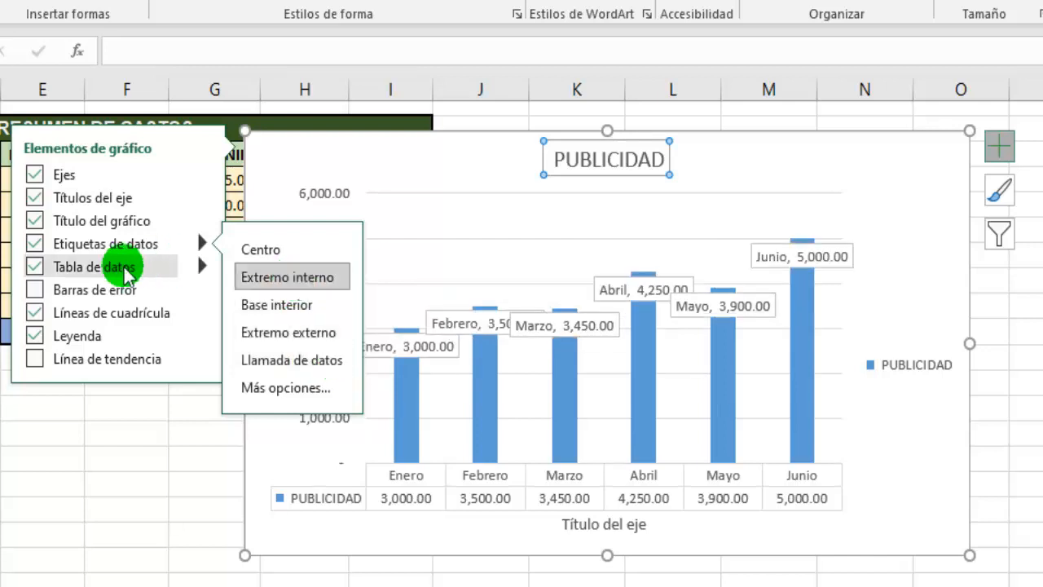
Compare the data table with and without legend keys, and leave it set to Sin claves de leyenda.
{"action": "left_click", "coordinate": [200, 265]}
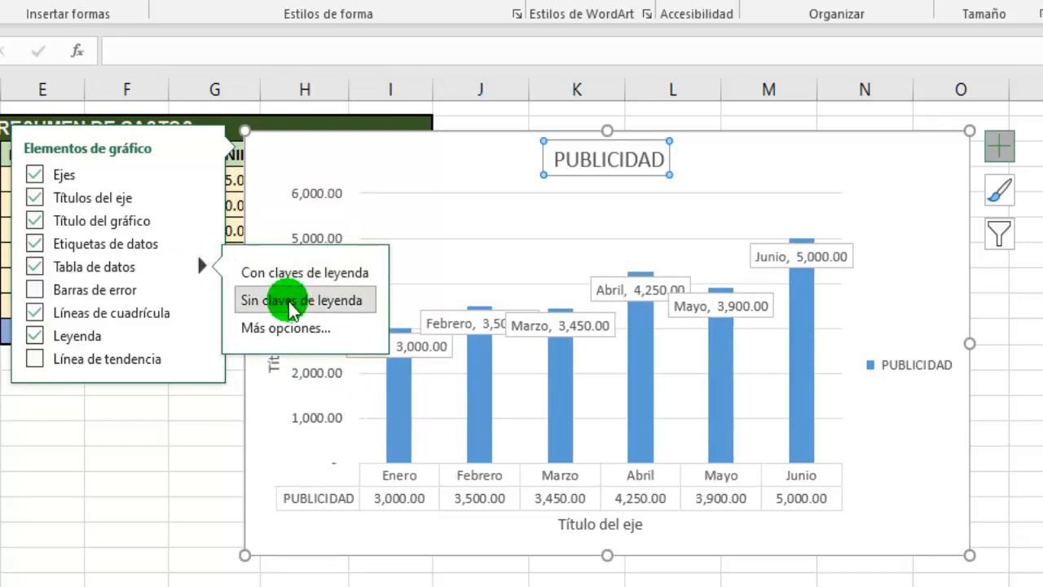
{"action": "left_click", "coordinate": [285, 277]}
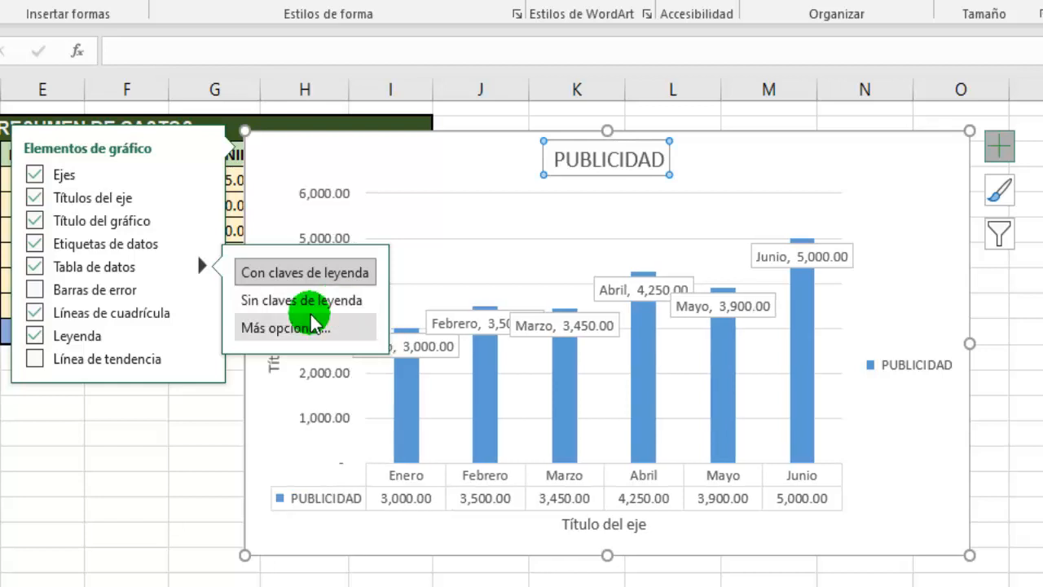
{"action": "left_click", "coordinate": [343, 300]}
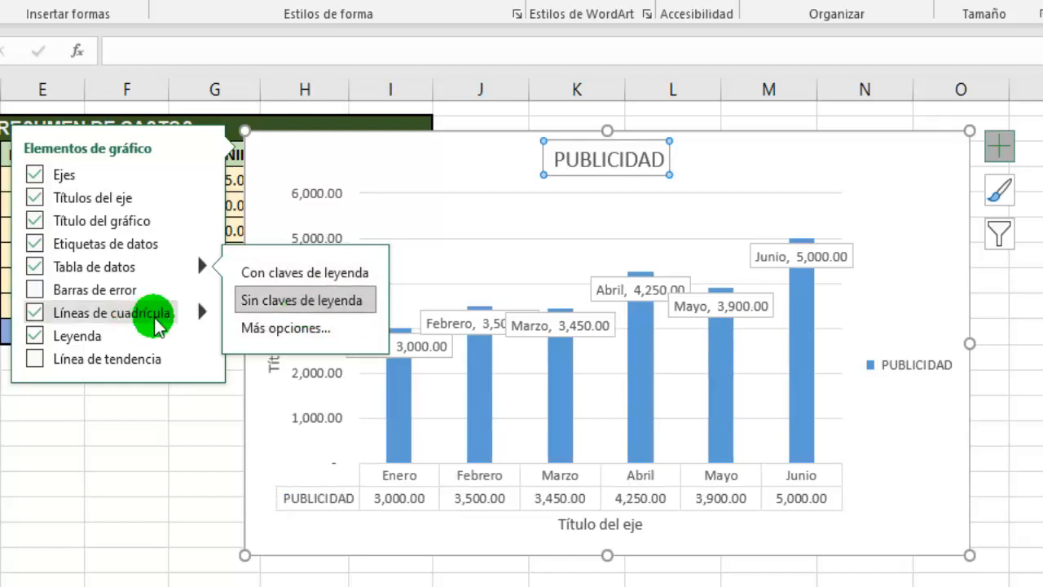
Add the primary major vertical, minor horizontal and minor vertical gridlines to the chart, and view the legend placement options.
{"action": "left_click", "coordinate": [202, 313]}
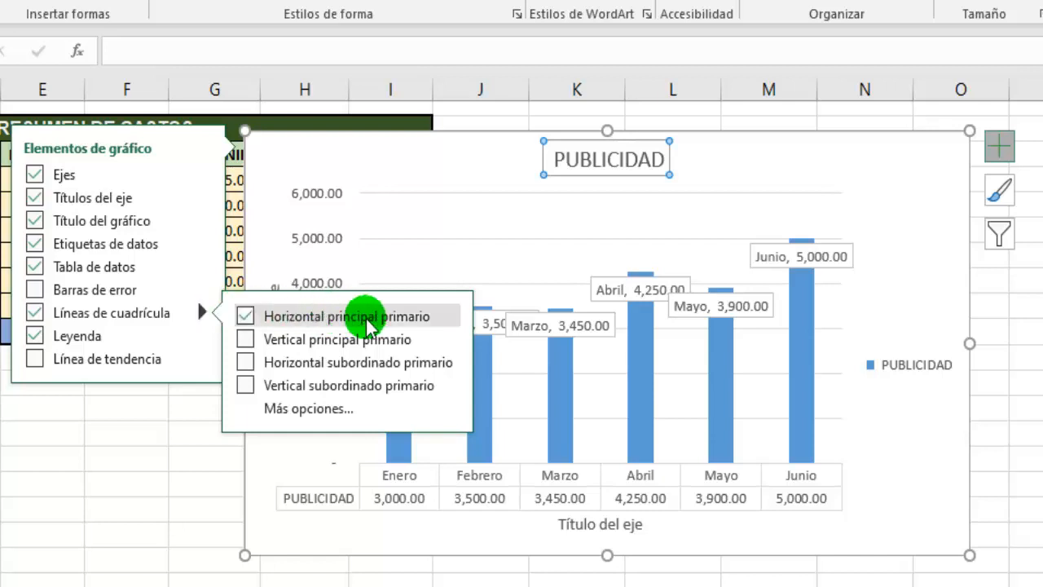
{"action": "left_click", "coordinate": [247, 362]}
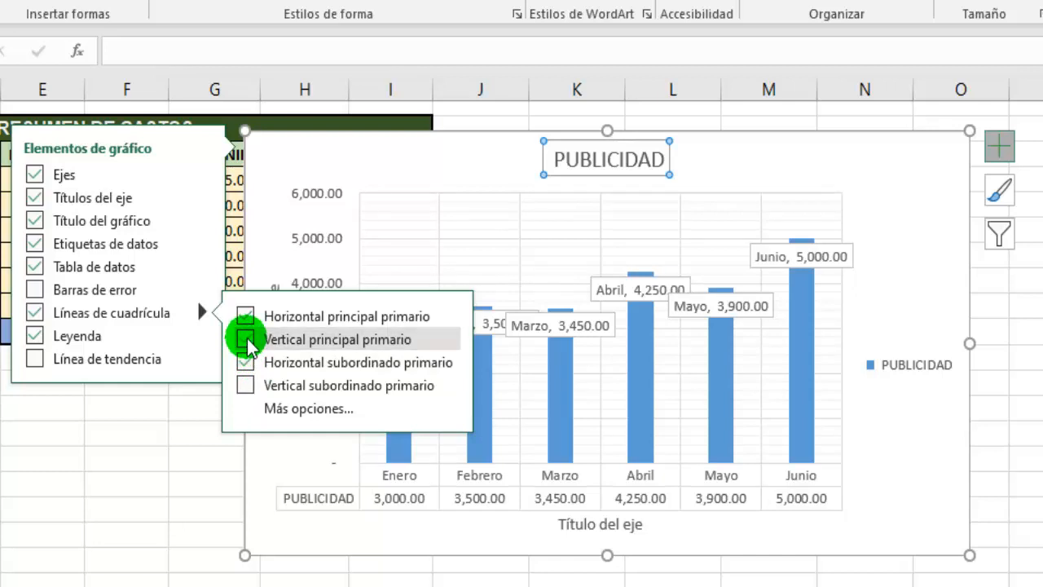
{"action": "left_click", "coordinate": [247, 340]}
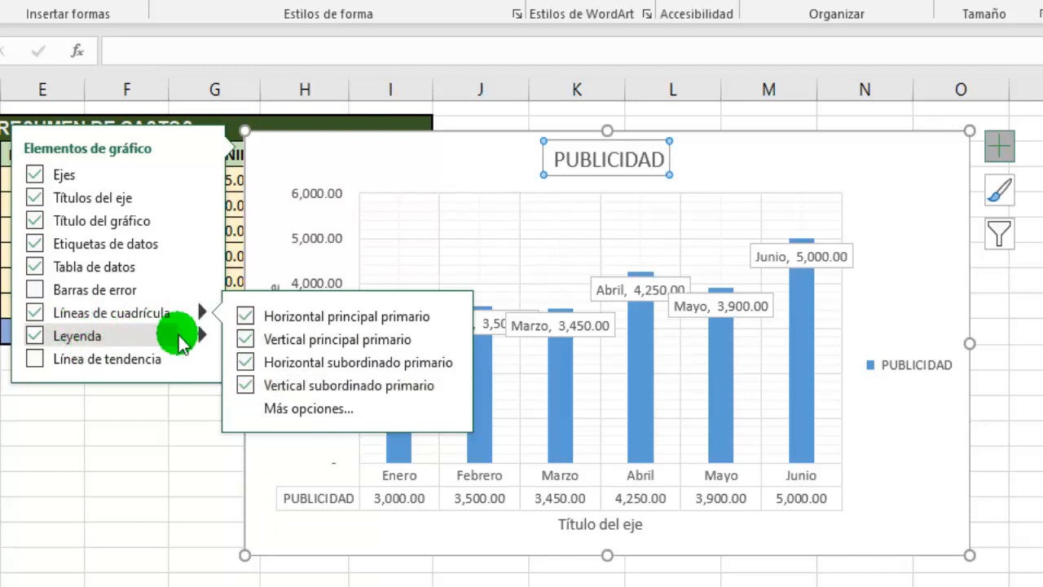
{"action": "left_click", "coordinate": [201, 336]}
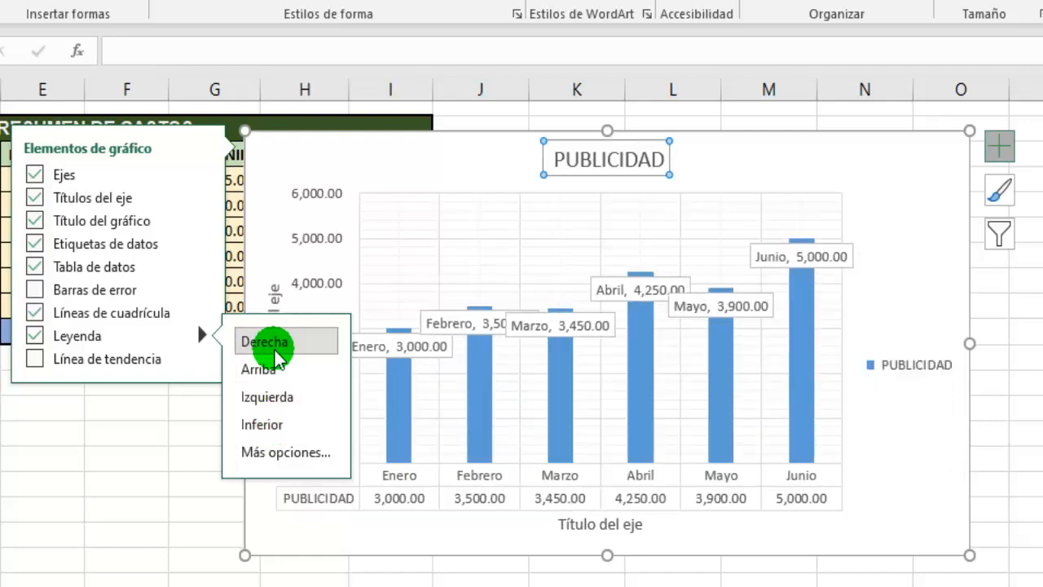
Browse the available chart styles for the PUBLICIDAD chart and view its color options.
{"action": "left_click", "coordinate": [999, 190]}
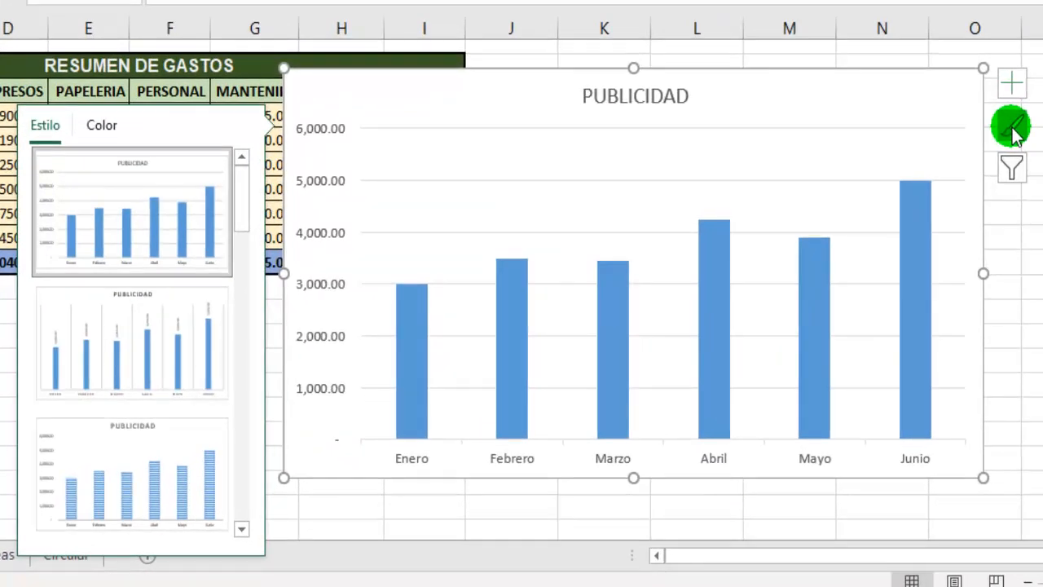
{"action": "scroll", "coordinate": [125, 256], "scroll_direction": "down", "scroll_amount": 2}
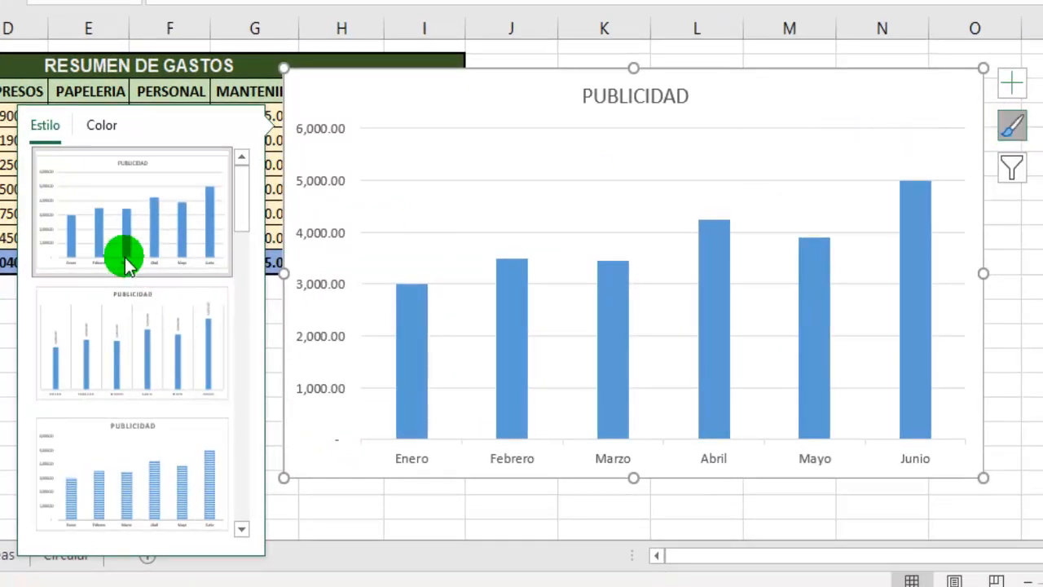
{"action": "scroll", "coordinate": [128, 256], "scroll_direction": "down", "scroll_amount": 2}
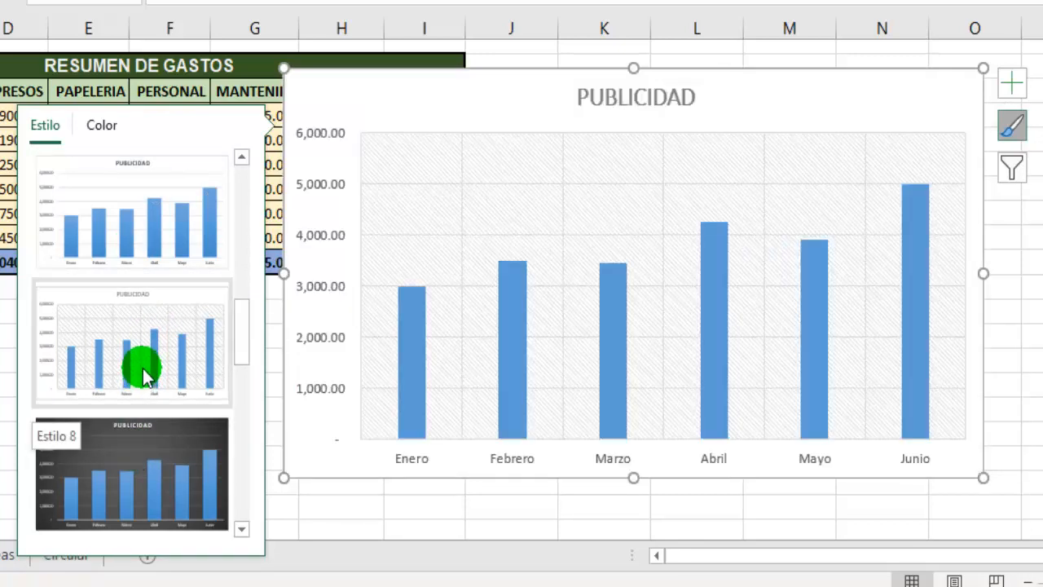
{"action": "mouse_move", "coordinate": [249, 334]}
{"action": "left_mouse_down"}
{"action": "mouse_move", "coordinate": [239, 424]}
{"action": "mouse_move", "coordinate": [252, 520]}
{"action": "left_mouse_up"}
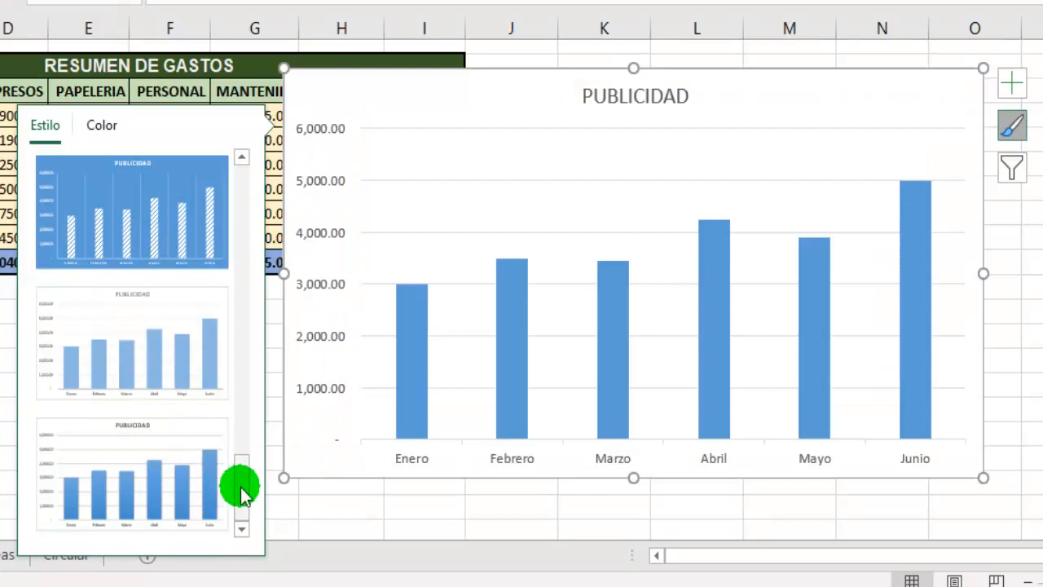
{"action": "left_click_drag", "start_coordinate": [242, 489], "coordinate": [247, 191]}
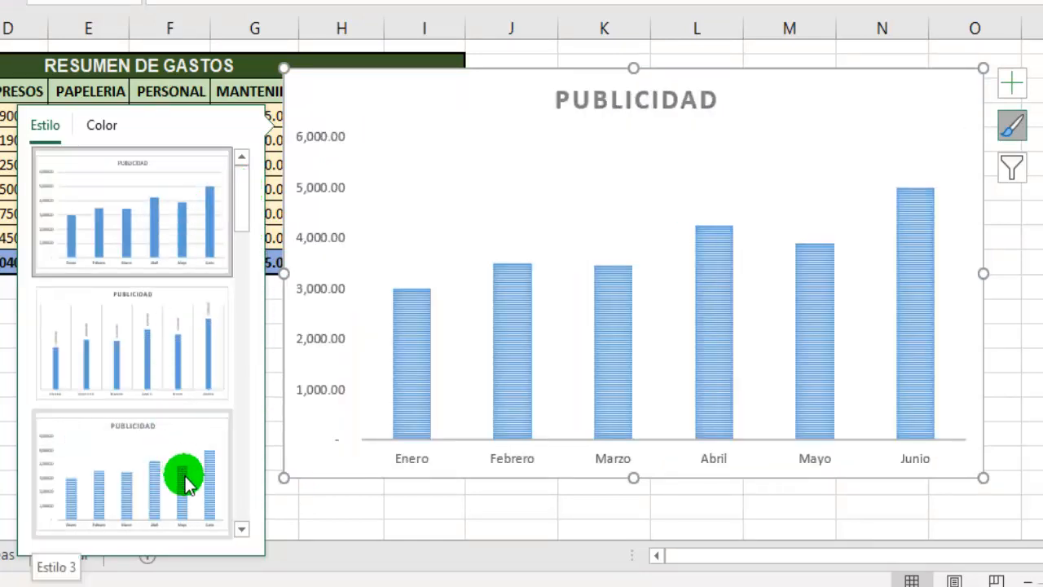
{"action": "left_click", "coordinate": [102, 126]}
Deselect all series in the chart filter and reselect PUBLICIDAD.
{"action": "left_click", "coordinate": [1013, 169]}
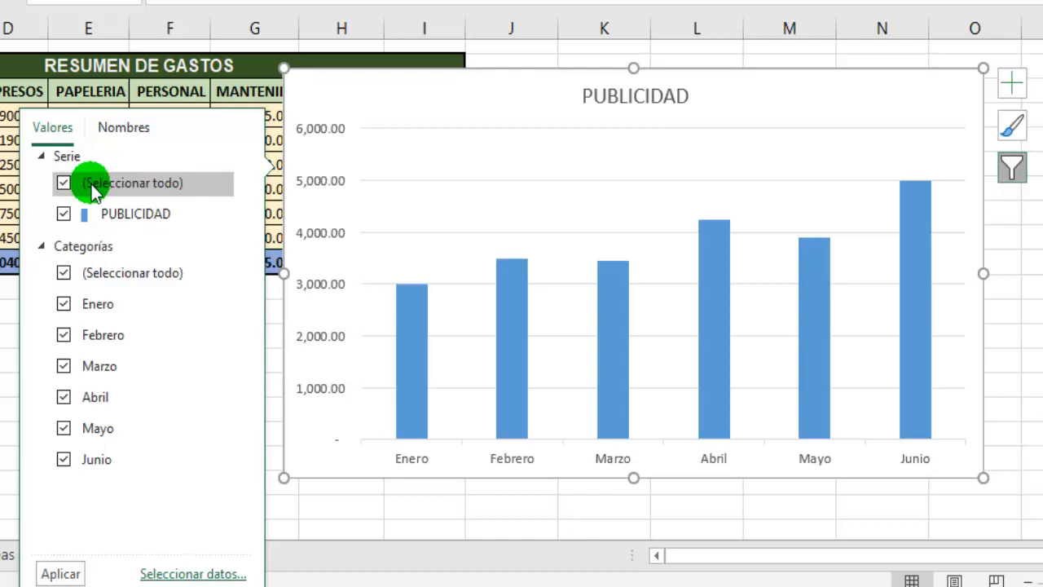
{"action": "left_click", "coordinate": [63, 183]}
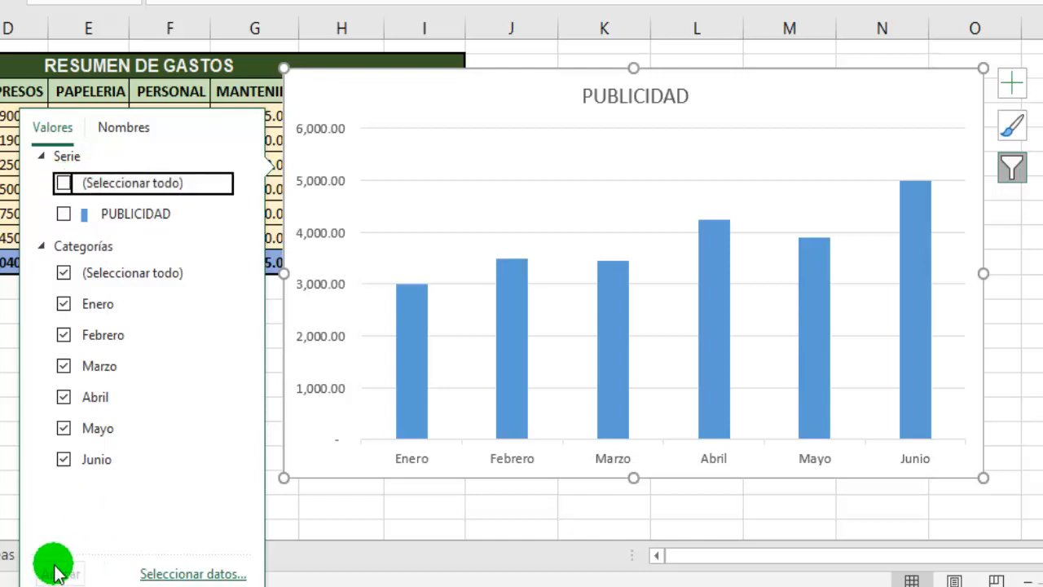
{"action": "left_click", "coordinate": [68, 214]}
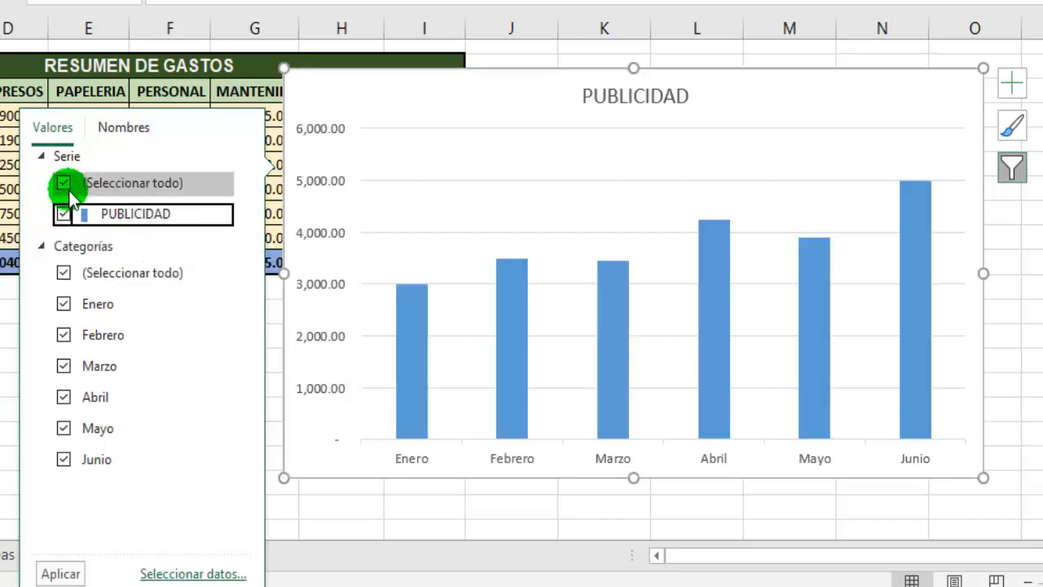
Filter the chart's categories to Enero, Marzo and Mayo, and undo the filter.
{"action": "left_click", "coordinate": [46, 251]}
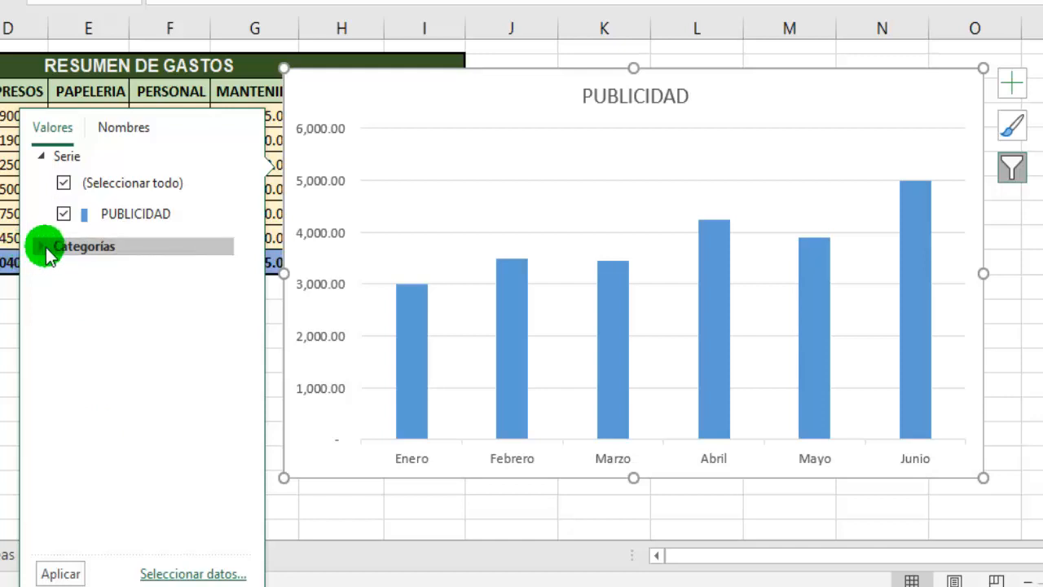
{"action": "left_click", "coordinate": [64, 273]}
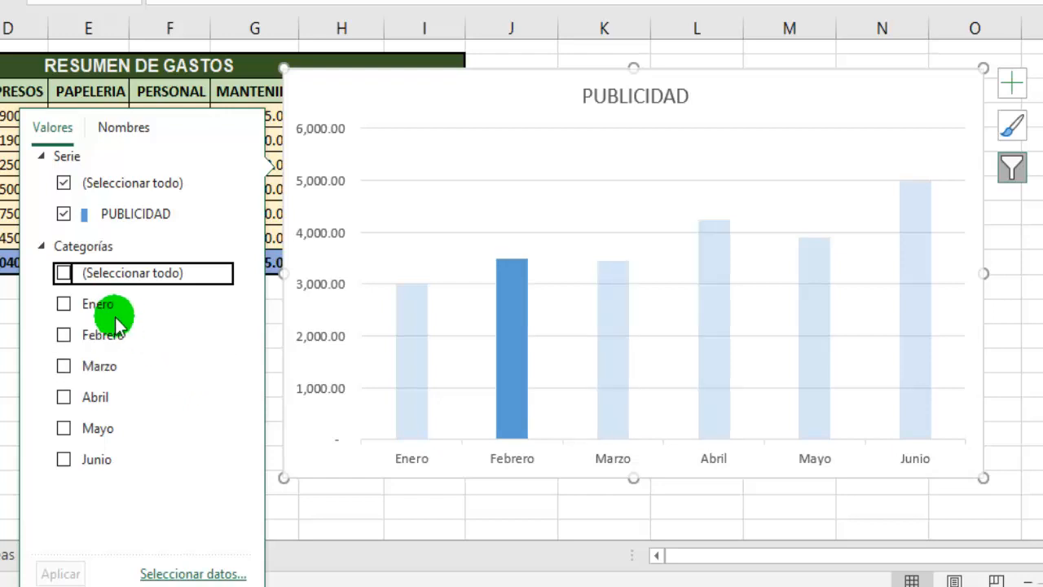
{"action": "left_click", "coordinate": [64, 304]}
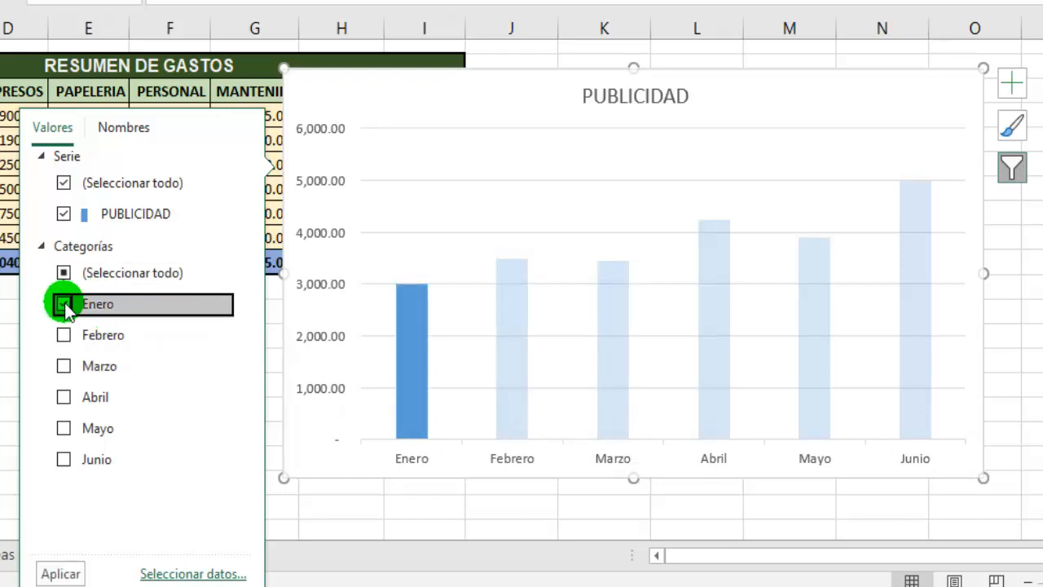
{"action": "left_click", "coordinate": [63, 366]}
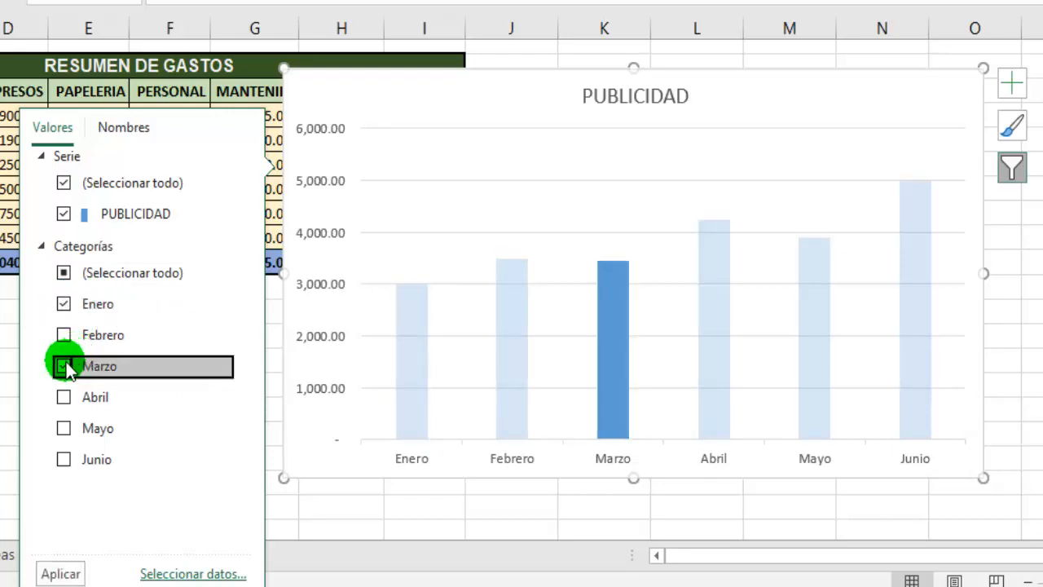
{"action": "left_click", "coordinate": [63, 429]}
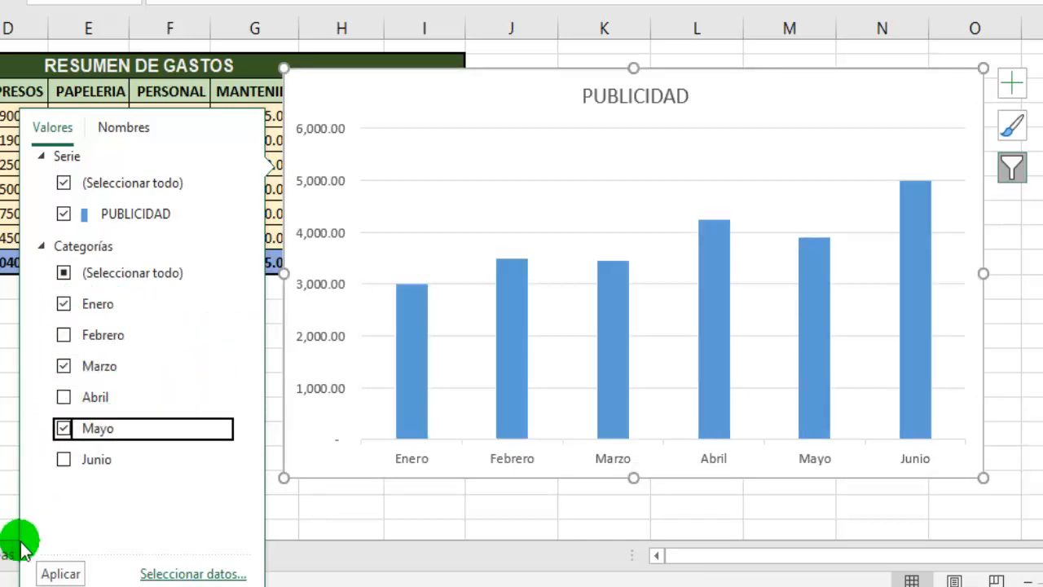
{"action": "left_click", "coordinate": [60, 574]}
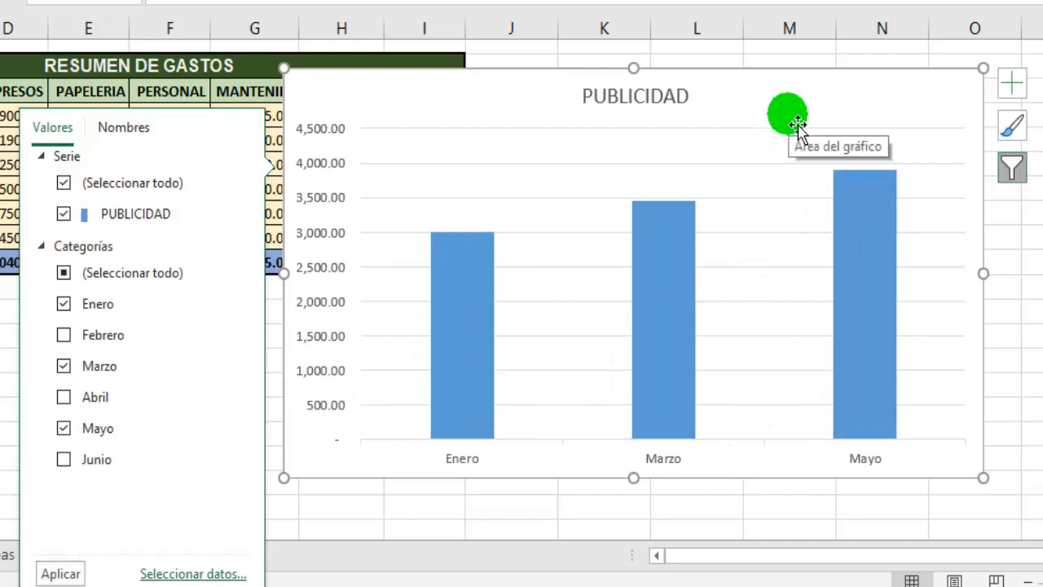
{"action": "key", "text": "ctrl+z"}
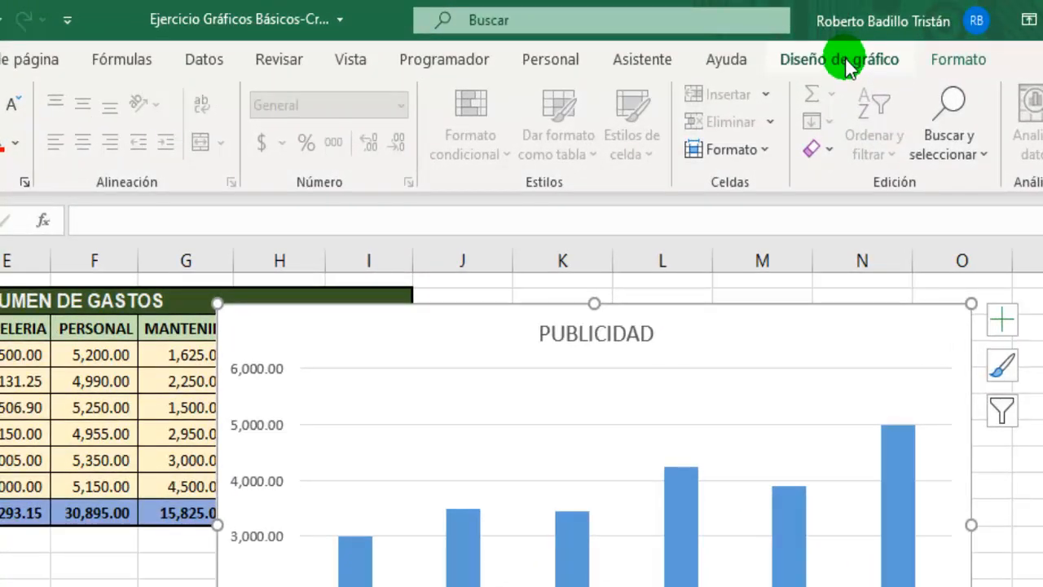
Review the chart design options: the full style gallery, the color palettes and the quick layouts such as Diseño 2.
{"action": "left_click", "coordinate": [848, 64]}
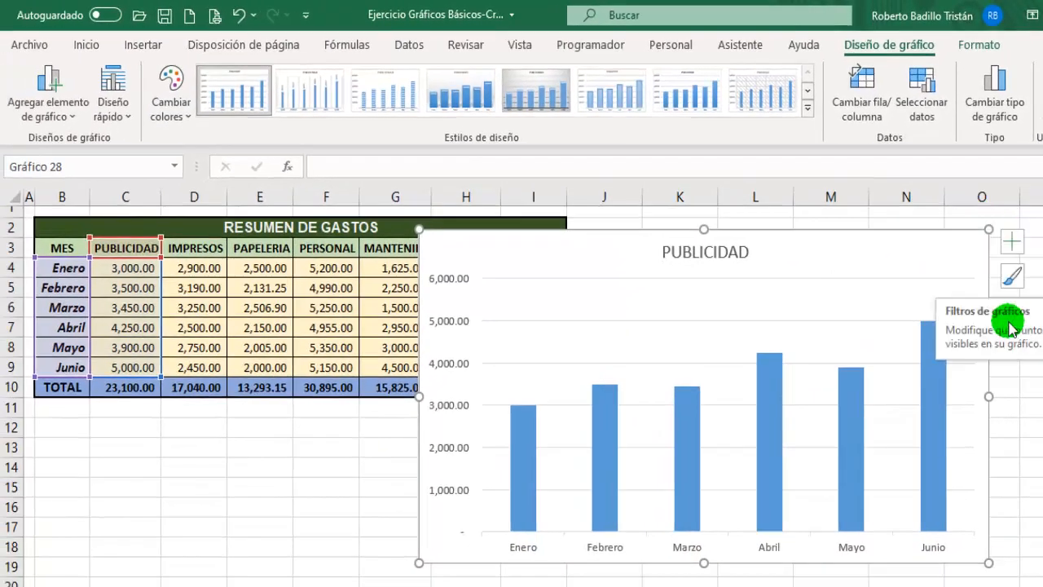
{"action": "left_click", "coordinate": [806, 106]}
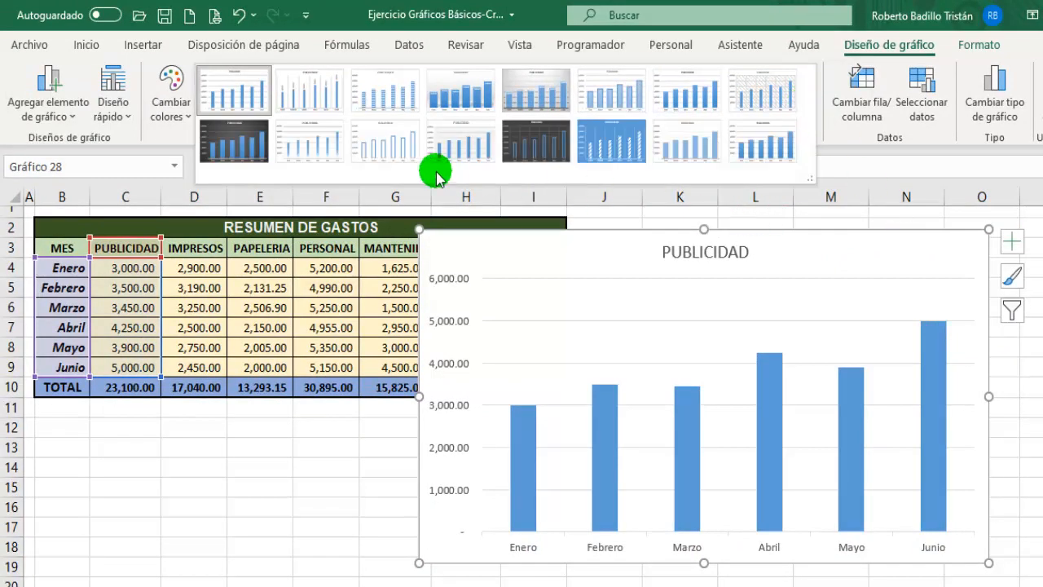
{"action": "left_click", "coordinate": [178, 104]}
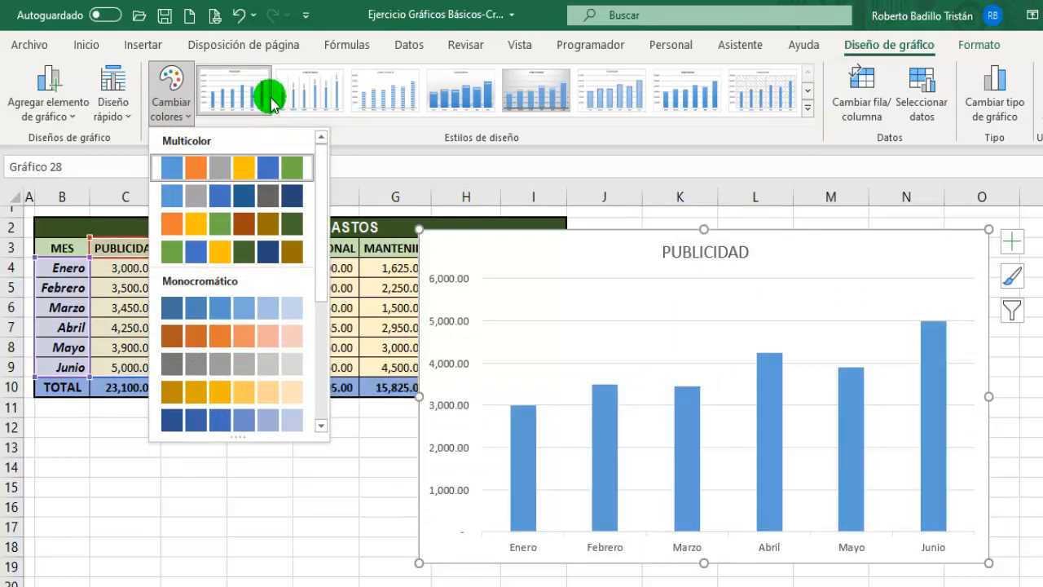
{"action": "left_click", "coordinate": [122, 106]}
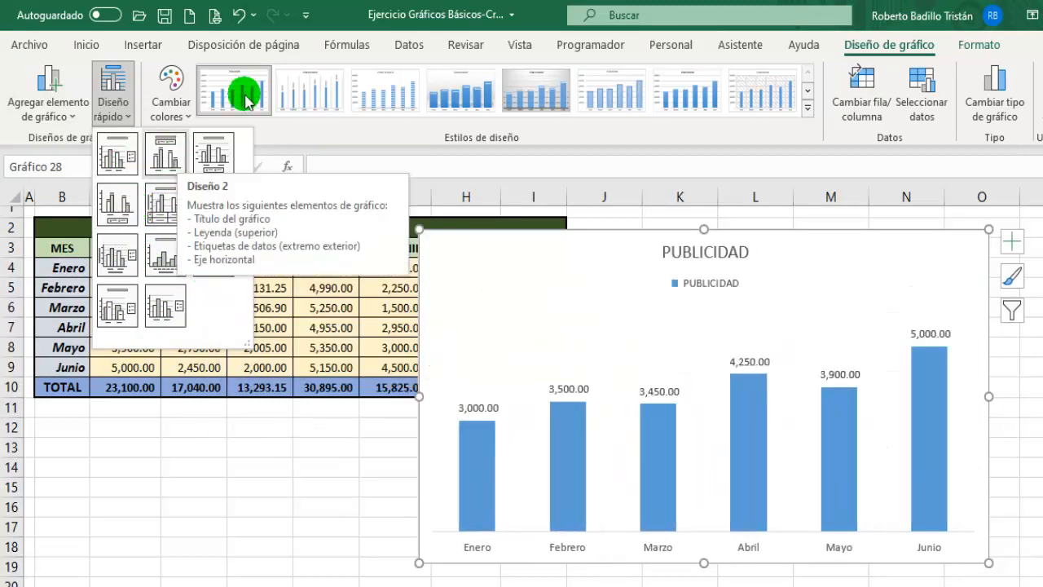
Swap the chart's rows and columns, and return the months to the horizontal axis.
{"action": "left_click", "coordinate": [865, 90]}
{"action": "left_click", "coordinate": [865, 89]}
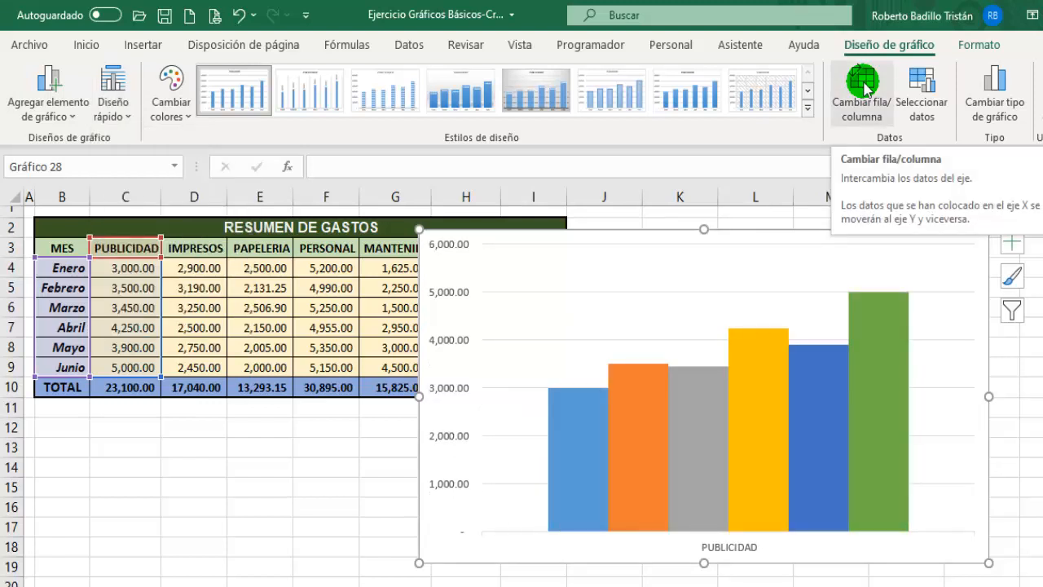
{"action": "left_click", "coordinate": [866, 90]}
Change the PUBLICIDAD chart's type to Columna agrupada 3D, with the months along the horizontal axis.
{"action": "left_click", "coordinate": [997, 89]}
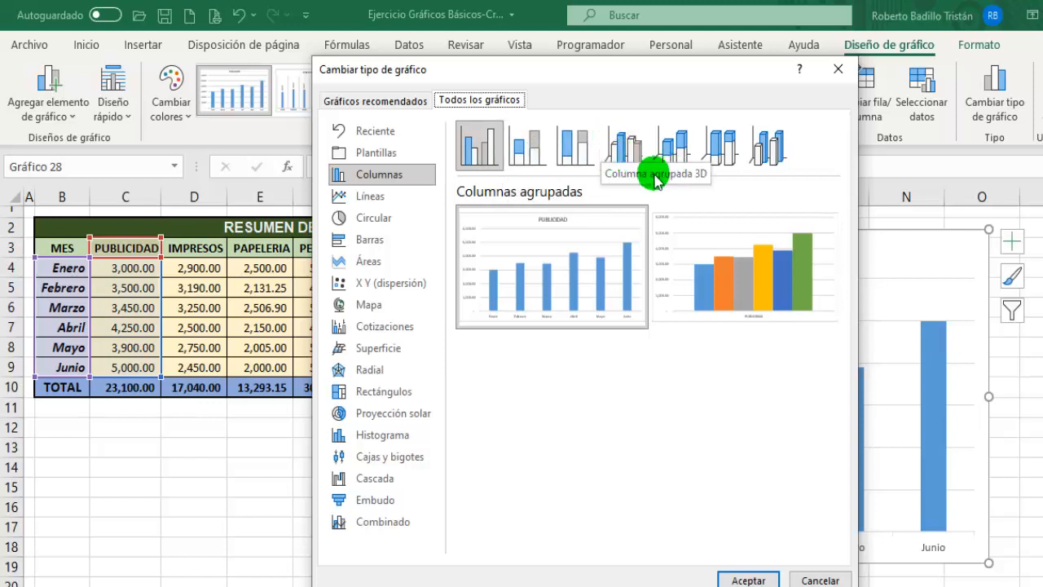
{"action": "left_click", "coordinate": [622, 156]}
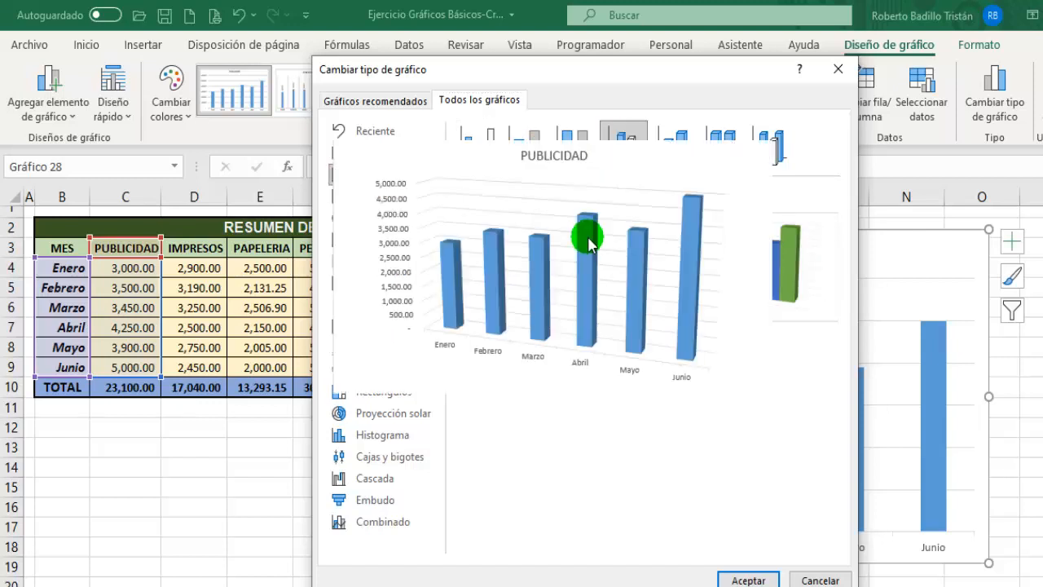
{"action": "left_click", "coordinate": [585, 249]}
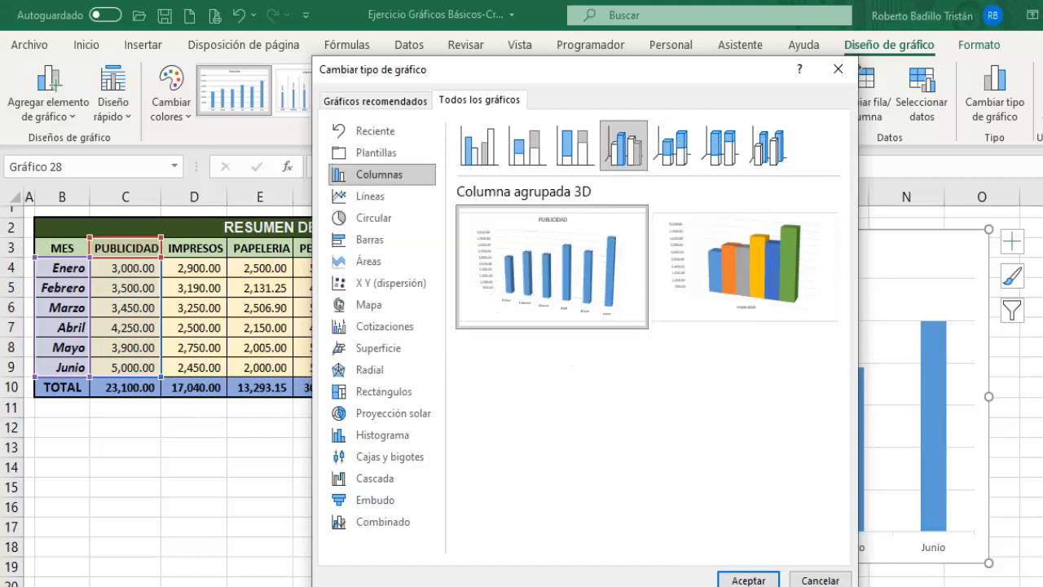
{"action": "left_click", "coordinate": [748, 580]}
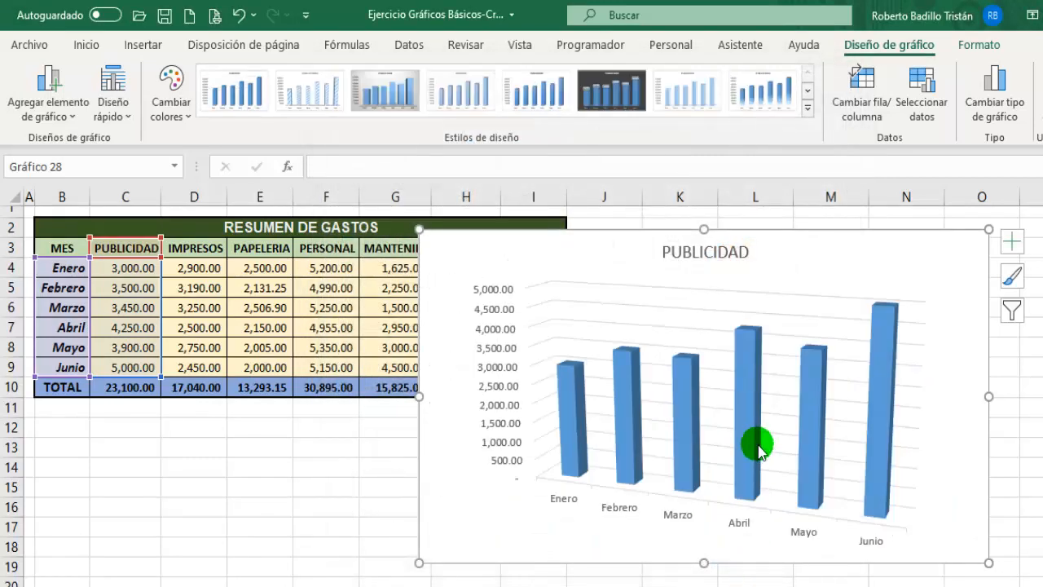
{"action": "mouse_move", "coordinate": [758, 448]}
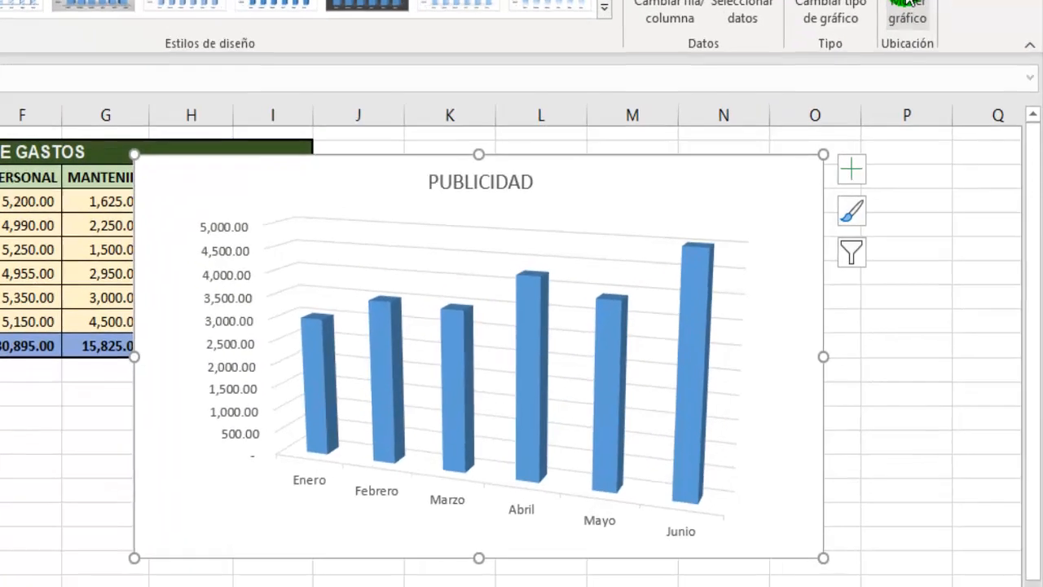
Move the PUBLICIDAD chart to a new sheet of its own, keeping the proposed sheet name Gráfico1.
{"action": "left_click", "coordinate": [932, 96]}
{"action": "left_click_drag", "start_coordinate": [422, 254], "coordinate": [713, 200]}
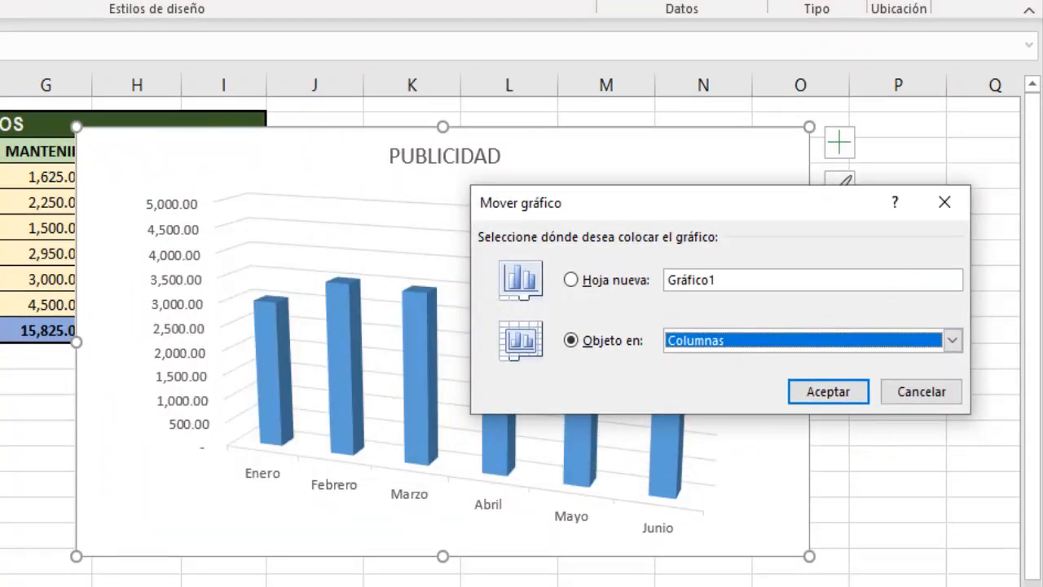
{"action": "left_click", "coordinate": [573, 280]}
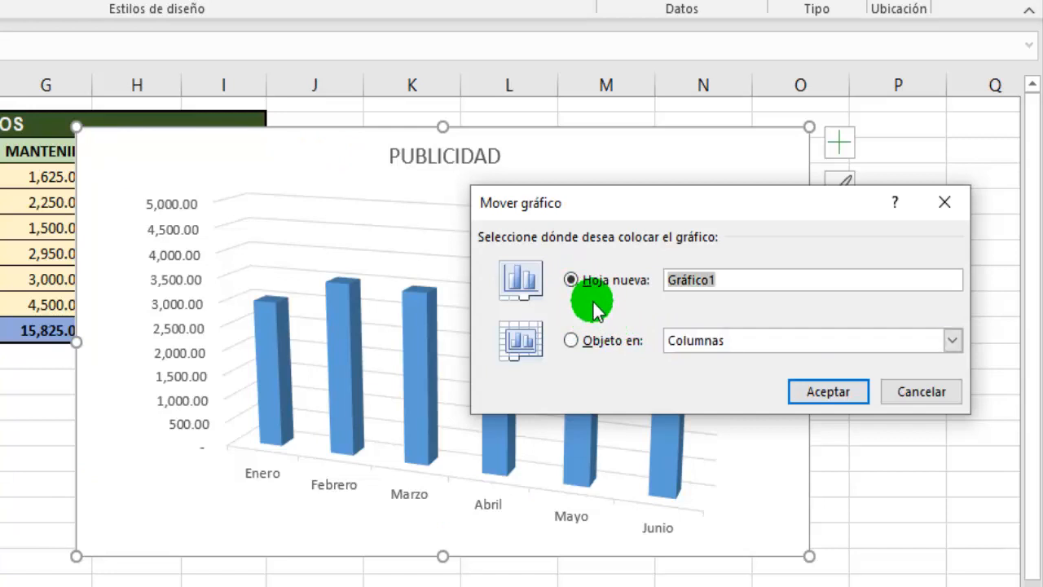
{"action": "left_click", "coordinate": [743, 293]}
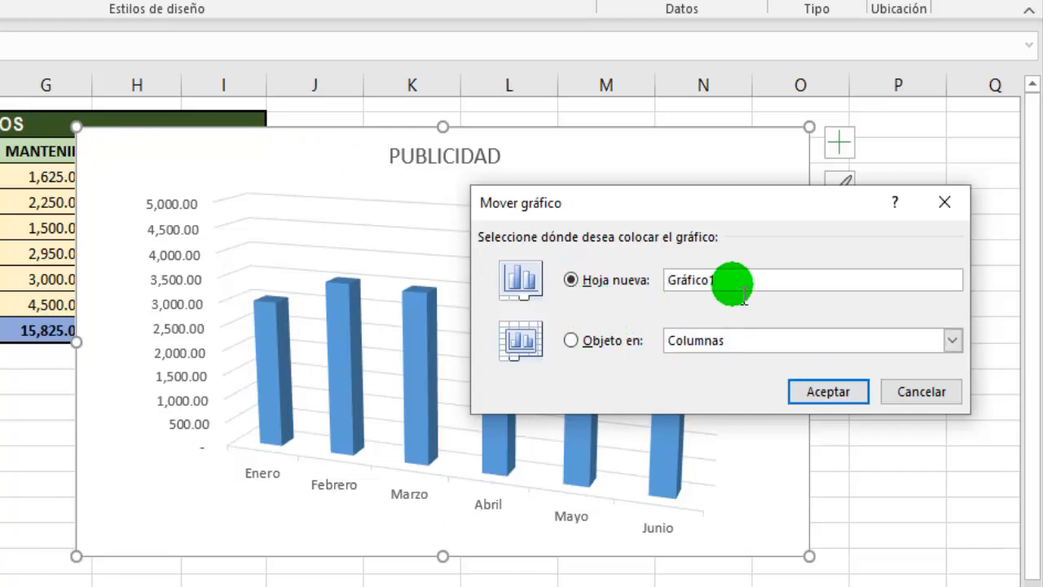
{"action": "left_click_drag", "start_coordinate": [743, 294], "coordinate": [678, 282]}
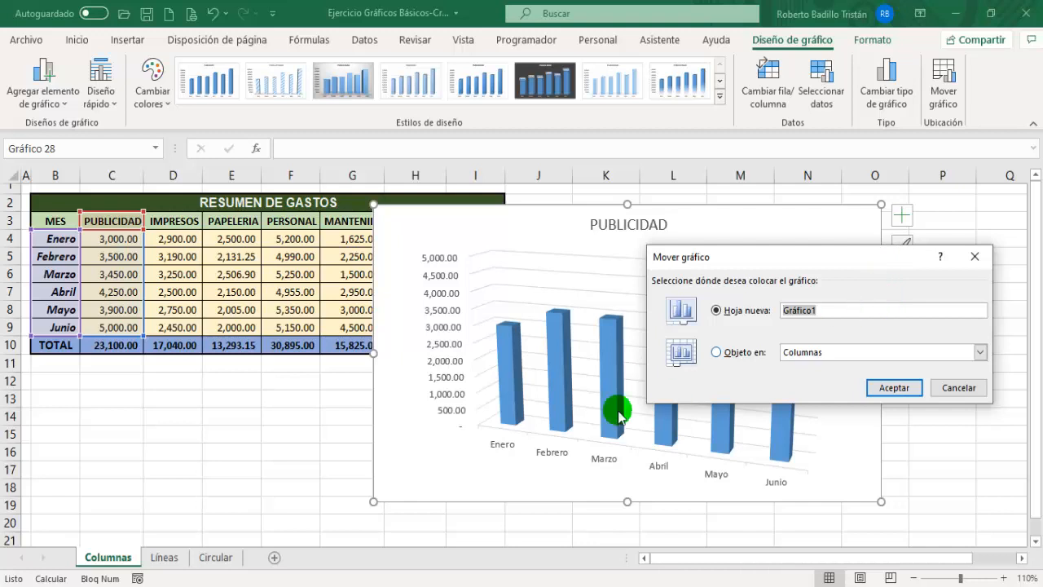
{"action": "left_click", "coordinate": [895, 389]}
Examine the moved chart on the Gráfico1 sheet against the expense table on the Columnas sheet, ending on Gráfico1.
{"action": "left_click", "coordinate": [111, 558]}
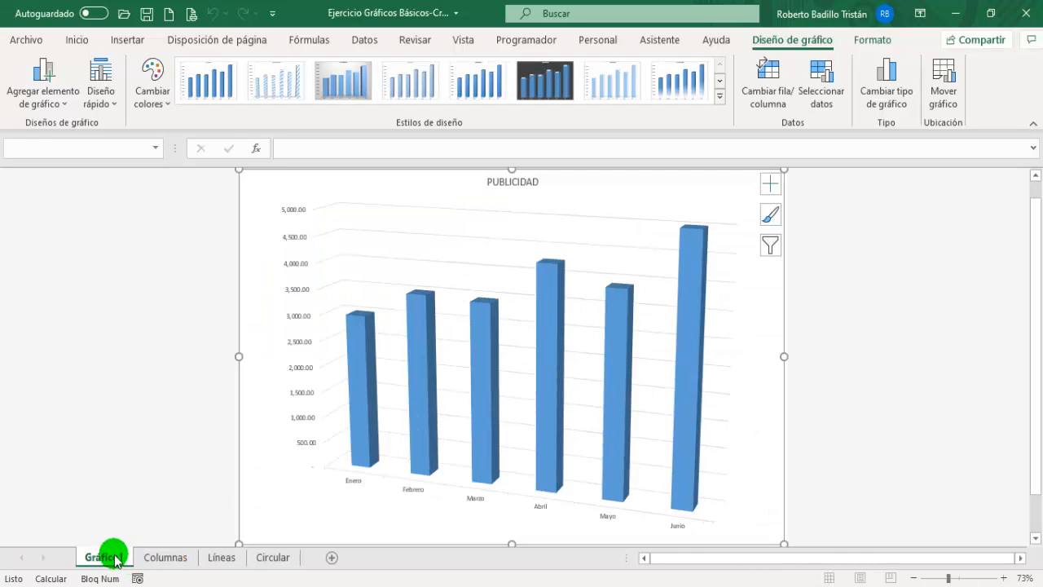
{"action": "left_click", "coordinate": [151, 556]}
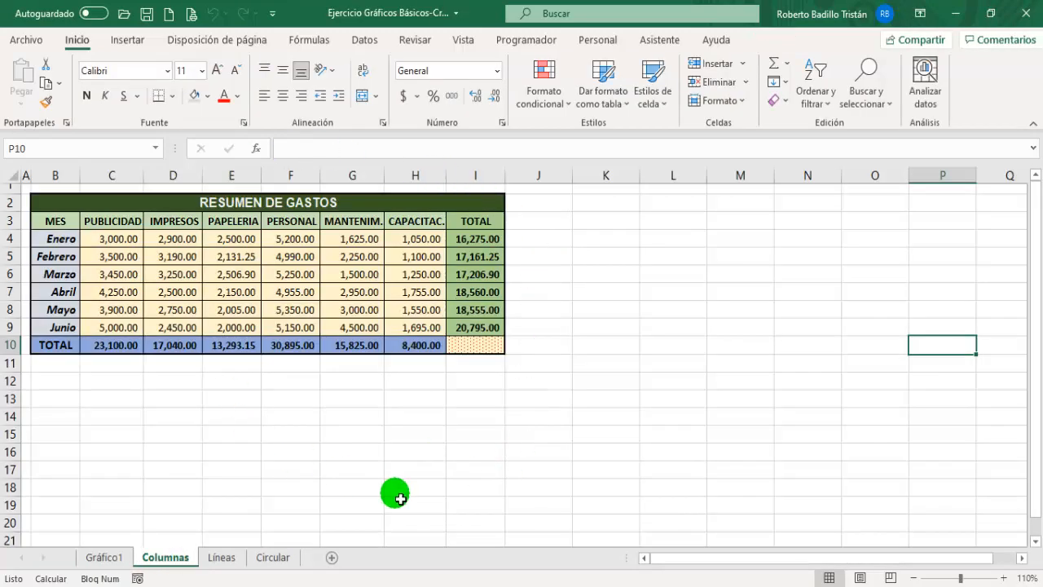
{"action": "left_click", "coordinate": [105, 557]}
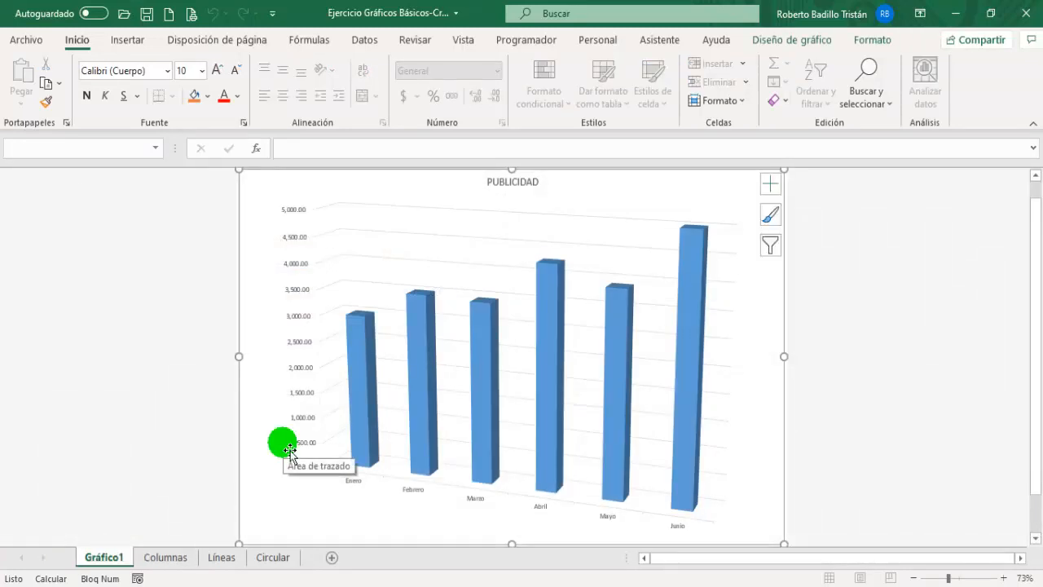
{"action": "left_click", "coordinate": [168, 557]}
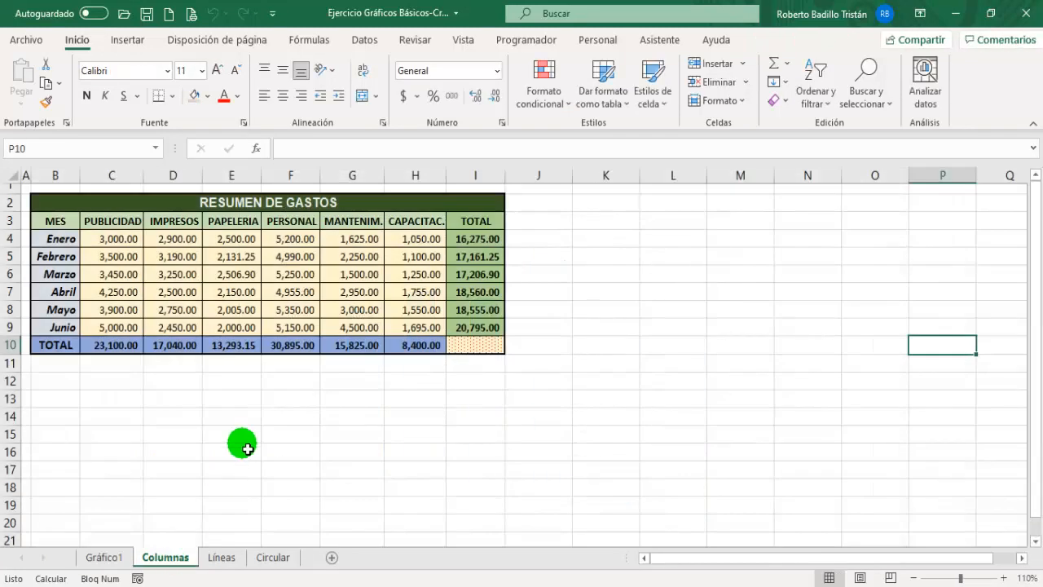
{"action": "left_click", "coordinate": [106, 562]}
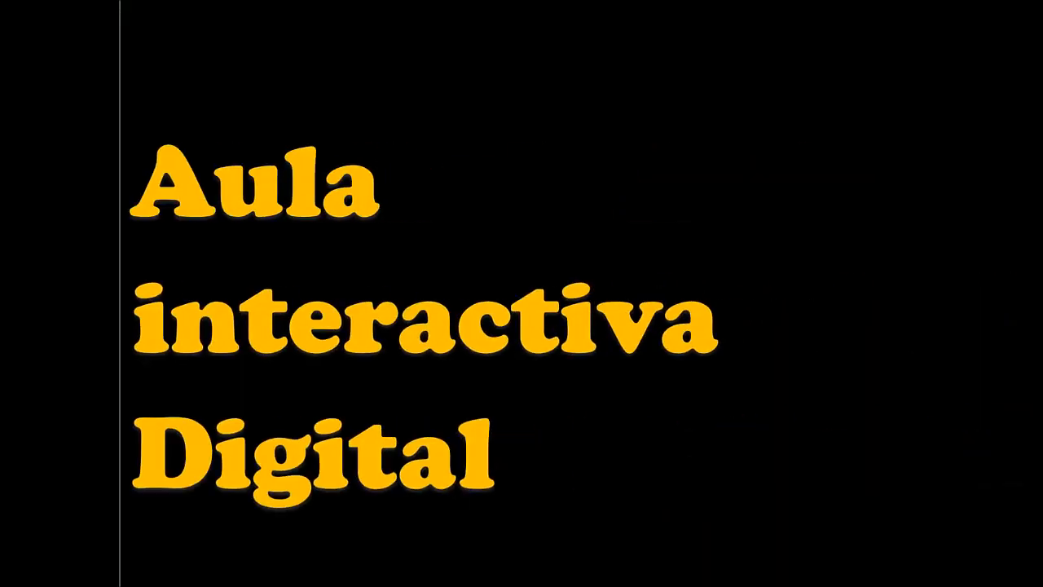